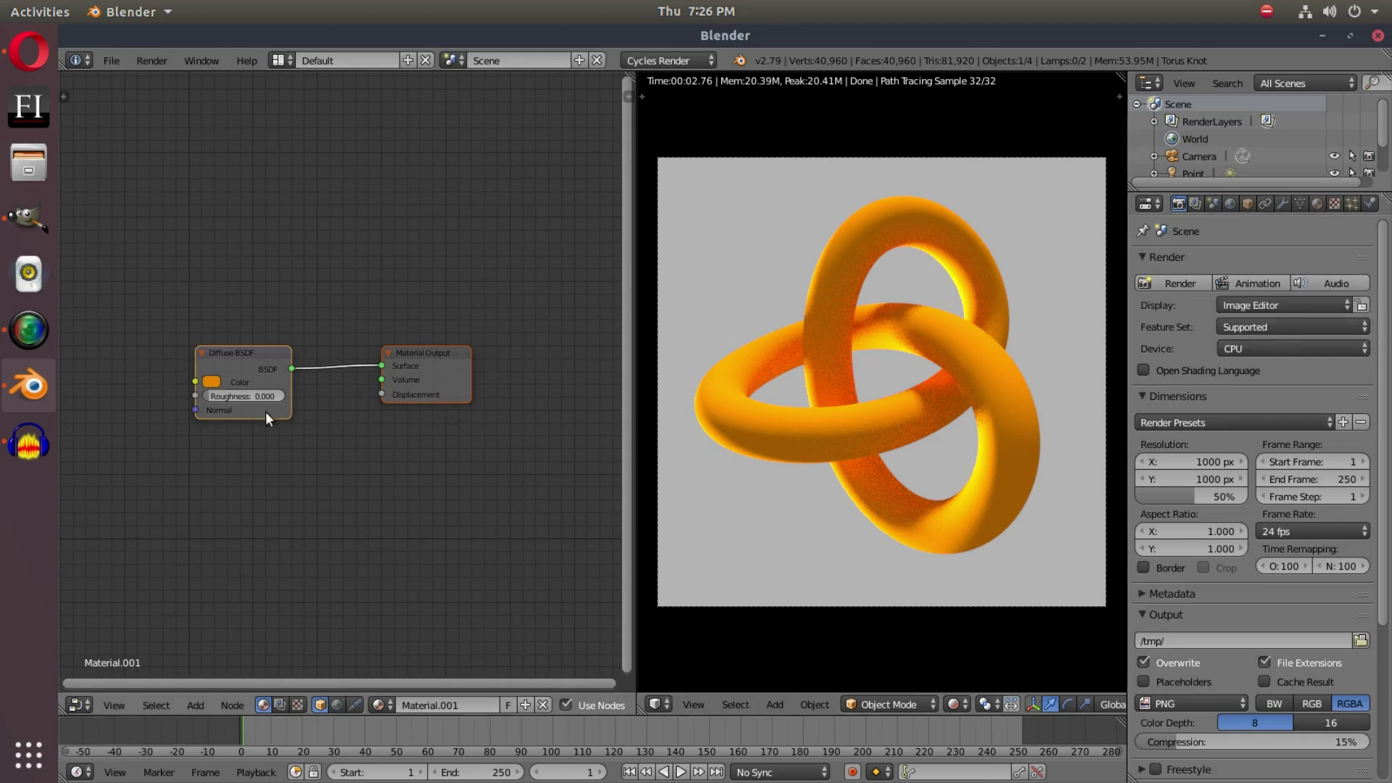
Rearrange the Diffuse BSDF and output nodes closer together in the node editor
scroll(305, 423, up, 1)
middle_drag(307, 424, 384, 424)
mouse_move(372, 348)
mouse_down()
mouse_move(447, 325)
mouse_move(373, 326)
mouse_up()
middle_drag(365, 422, 309, 422)
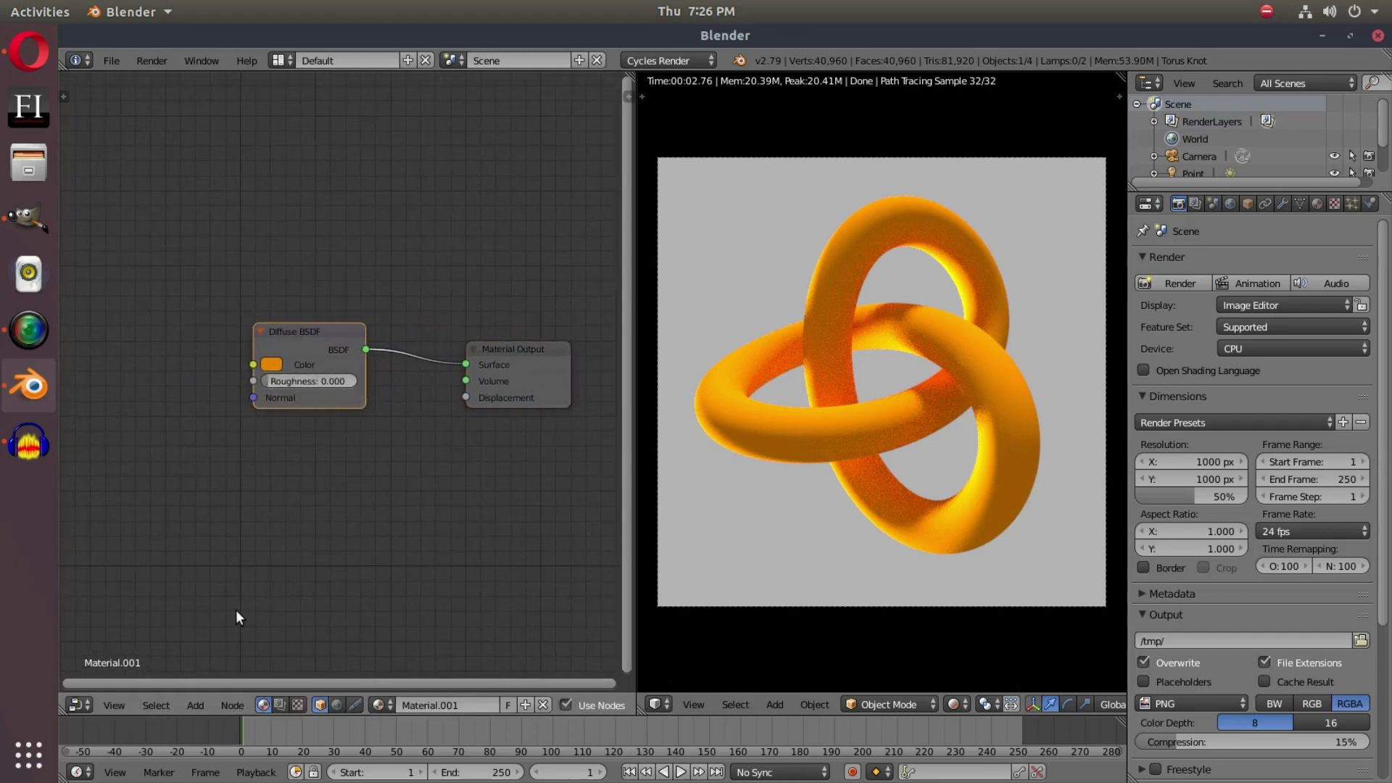
Add a Noise Texture node and link its Color to the Diffuse Color
click(198, 701)
mouse_move(237, 615)
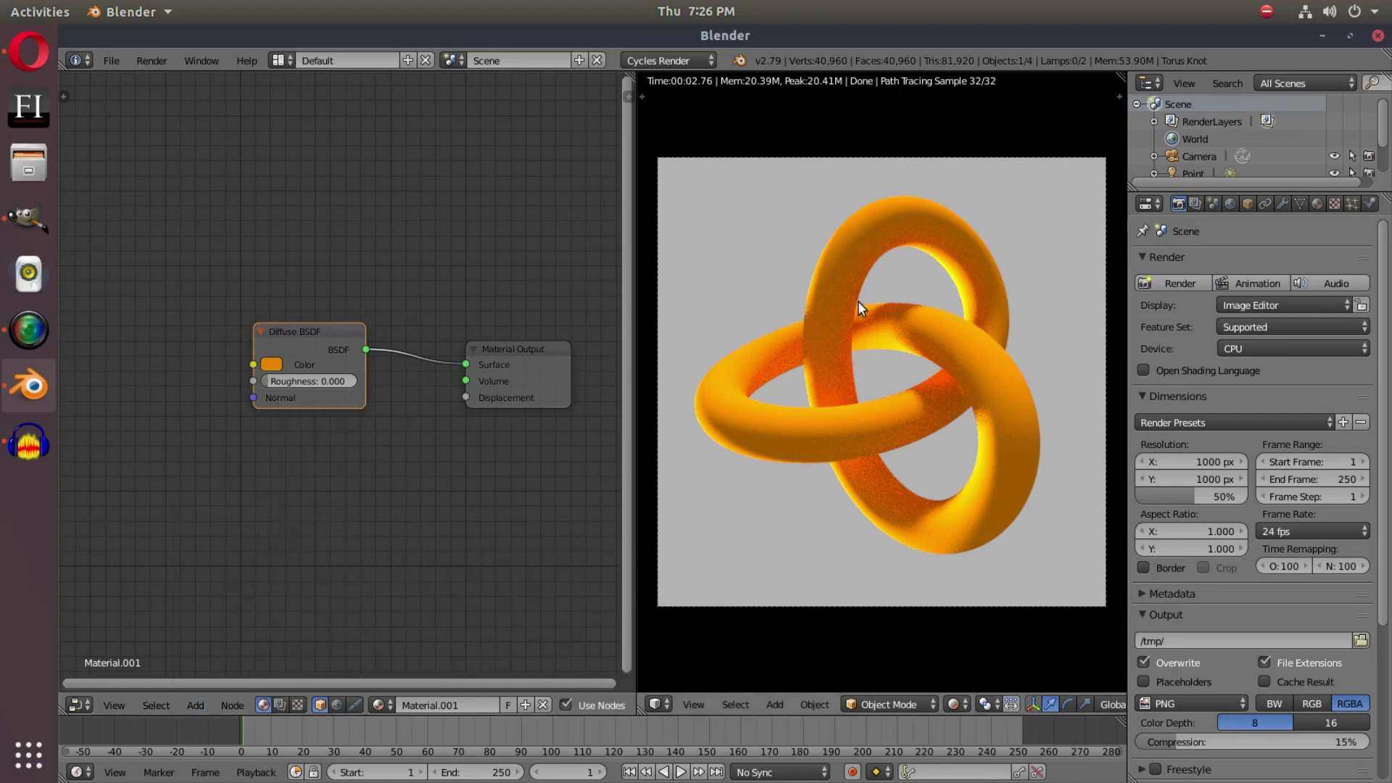
scroll(899, 435, up, 4)
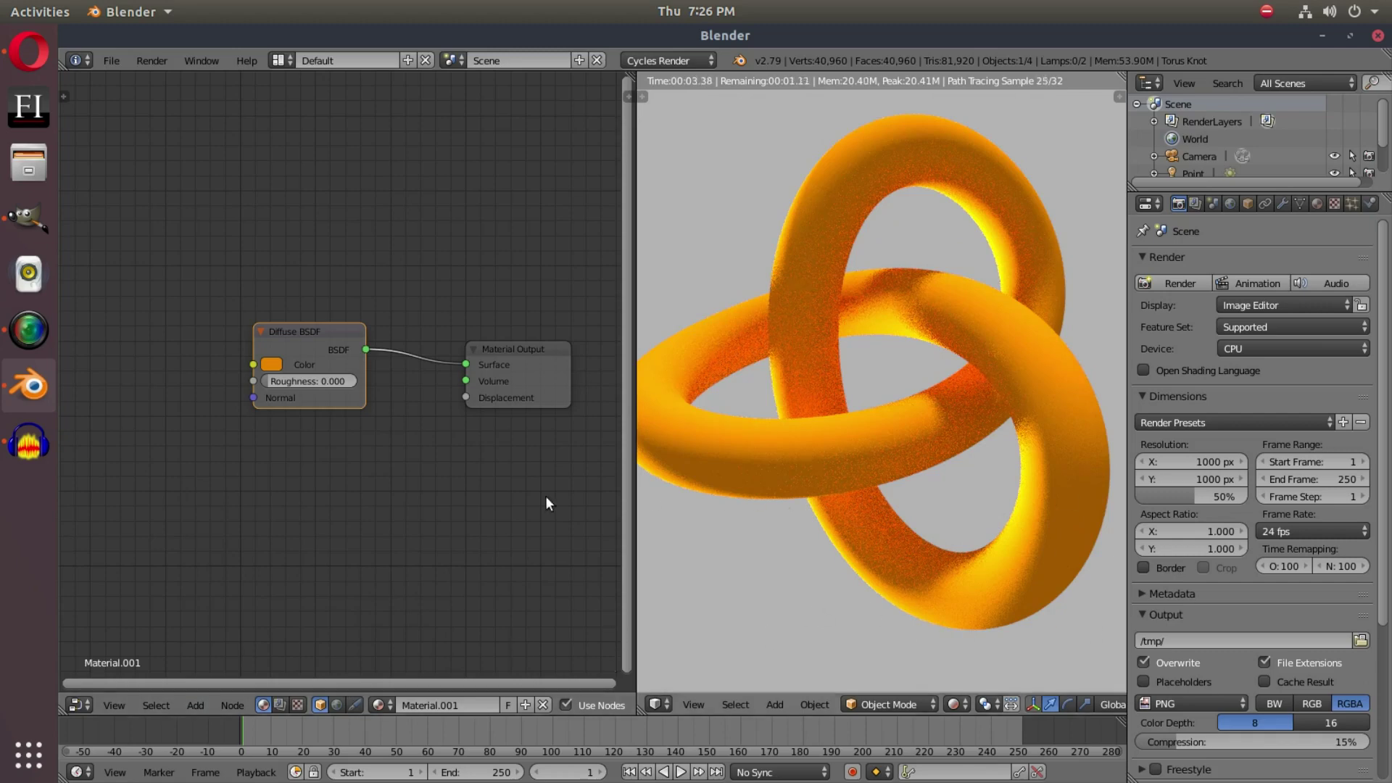
click(196, 706)
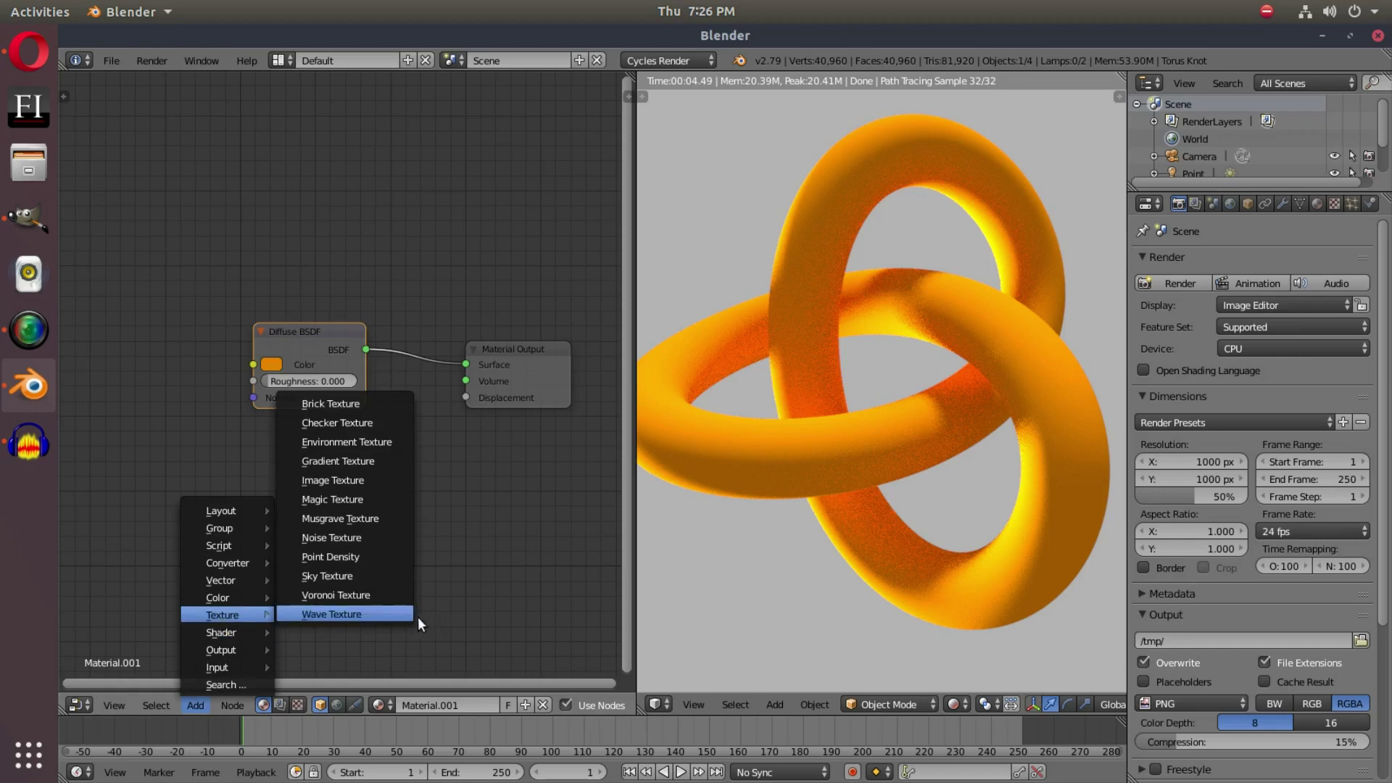
click(355, 537)
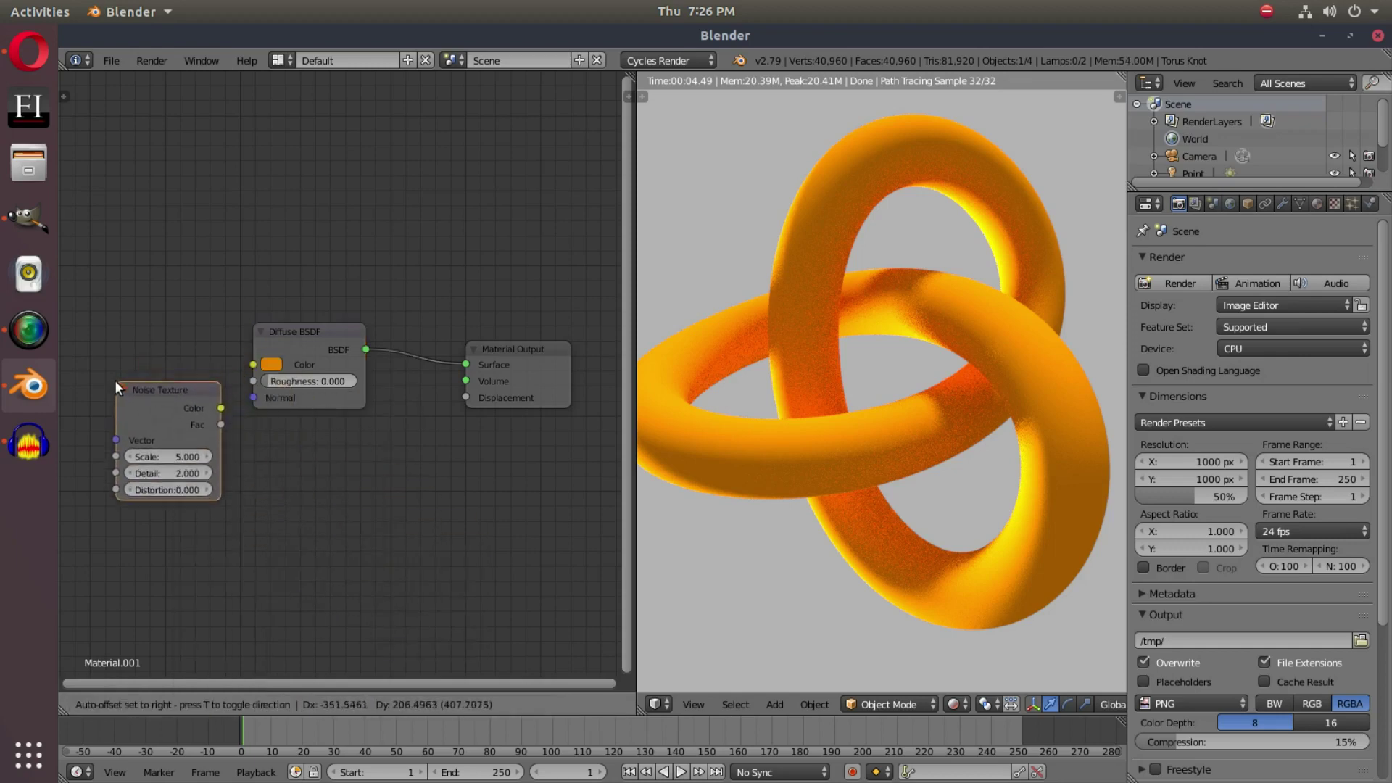
click(114, 380)
drag(220, 401, 298, 368)
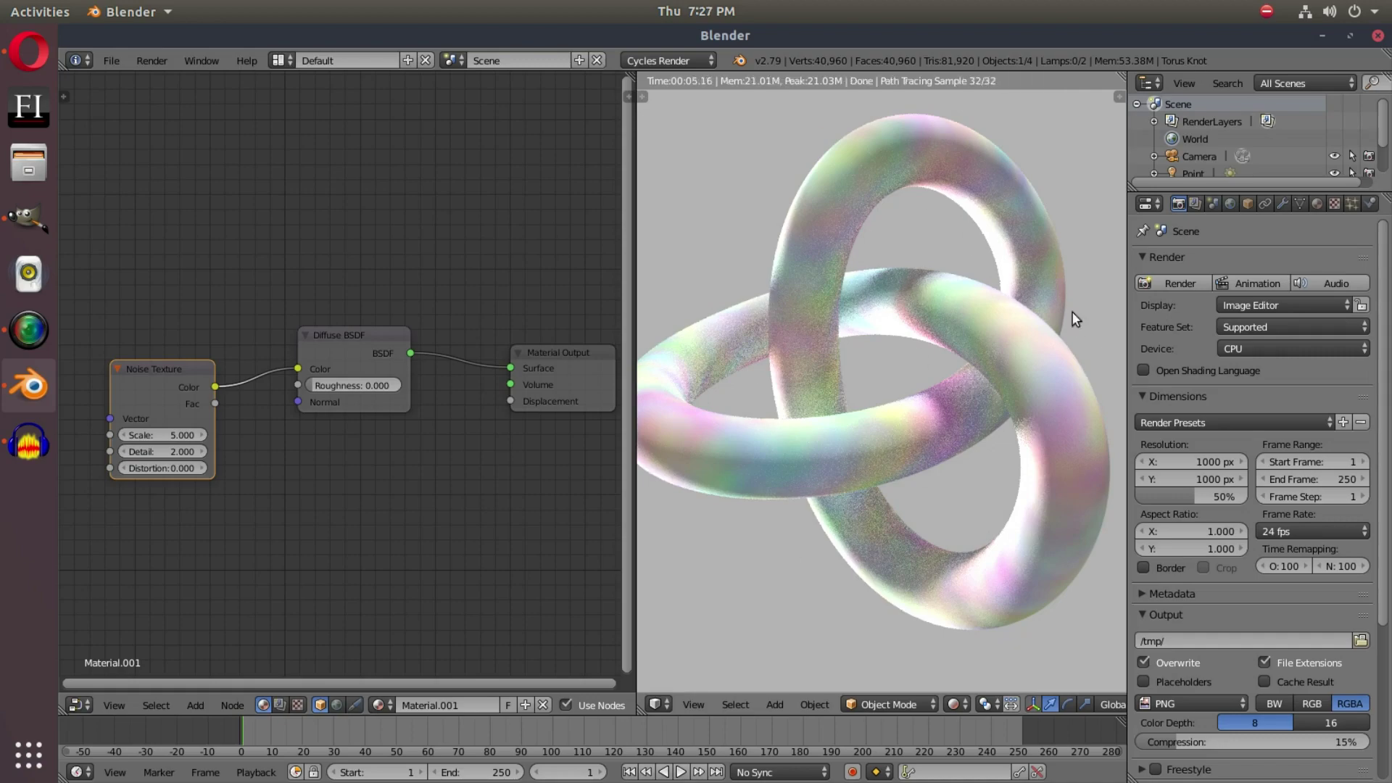
In camera view, try noise Scale 1, then 10, and settle on 20
key(KP_0)
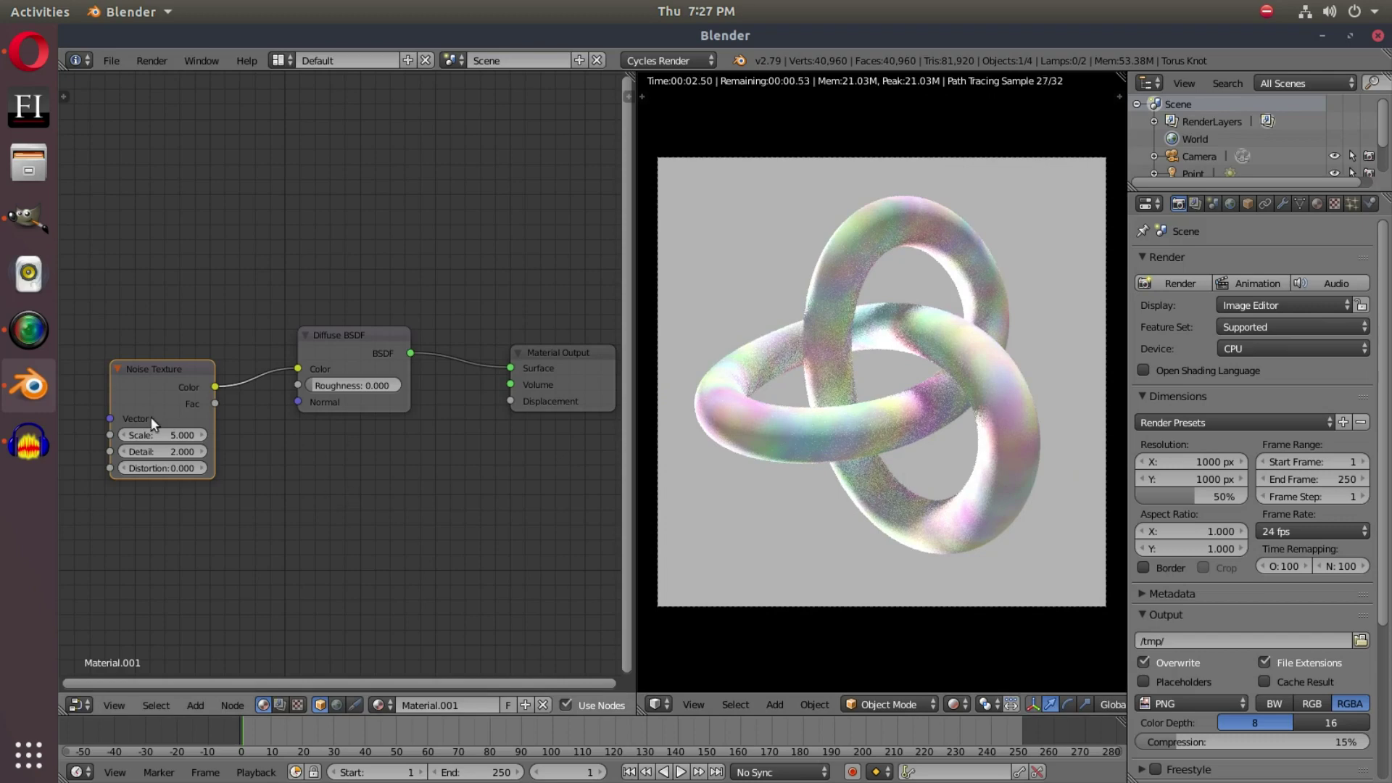
click(164, 434)
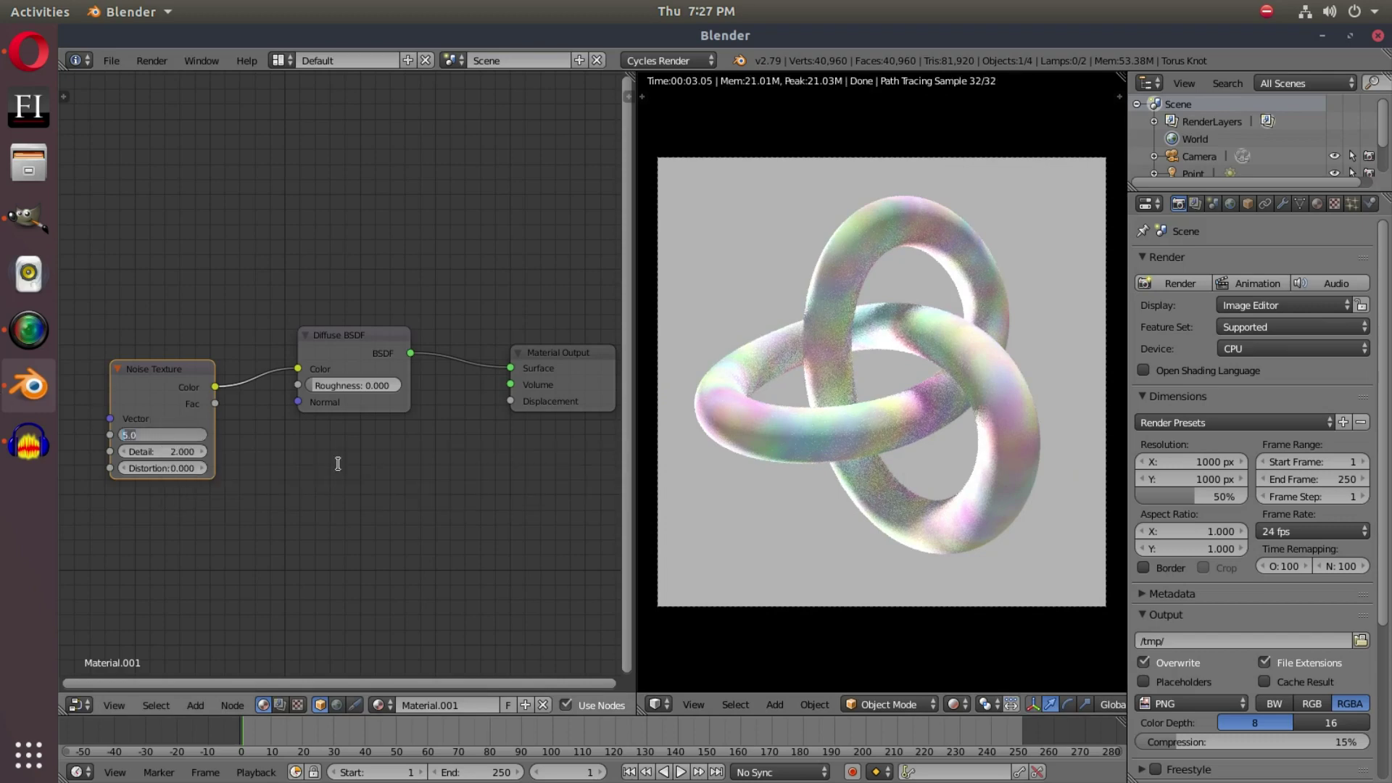
text(1)
key(Return)
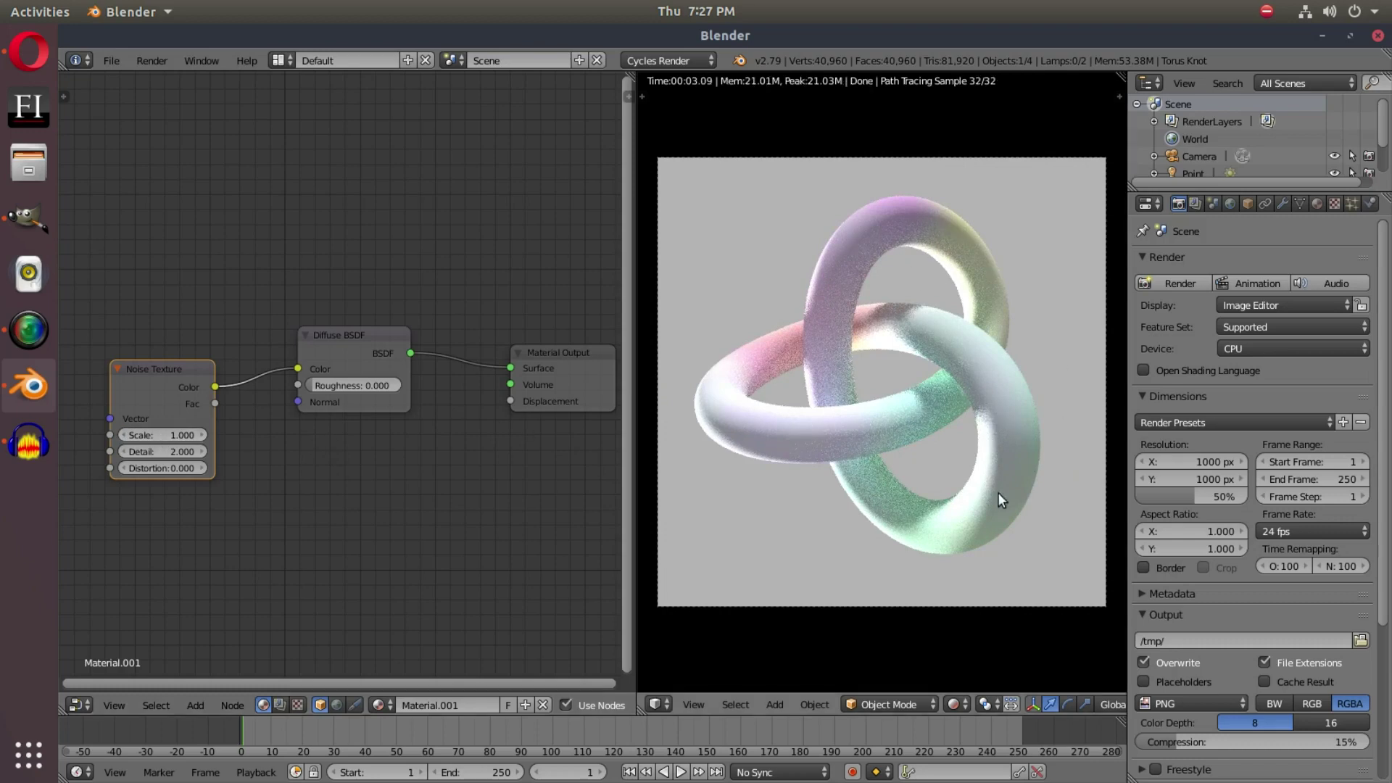
click(161, 434)
text(10)
key(Return)
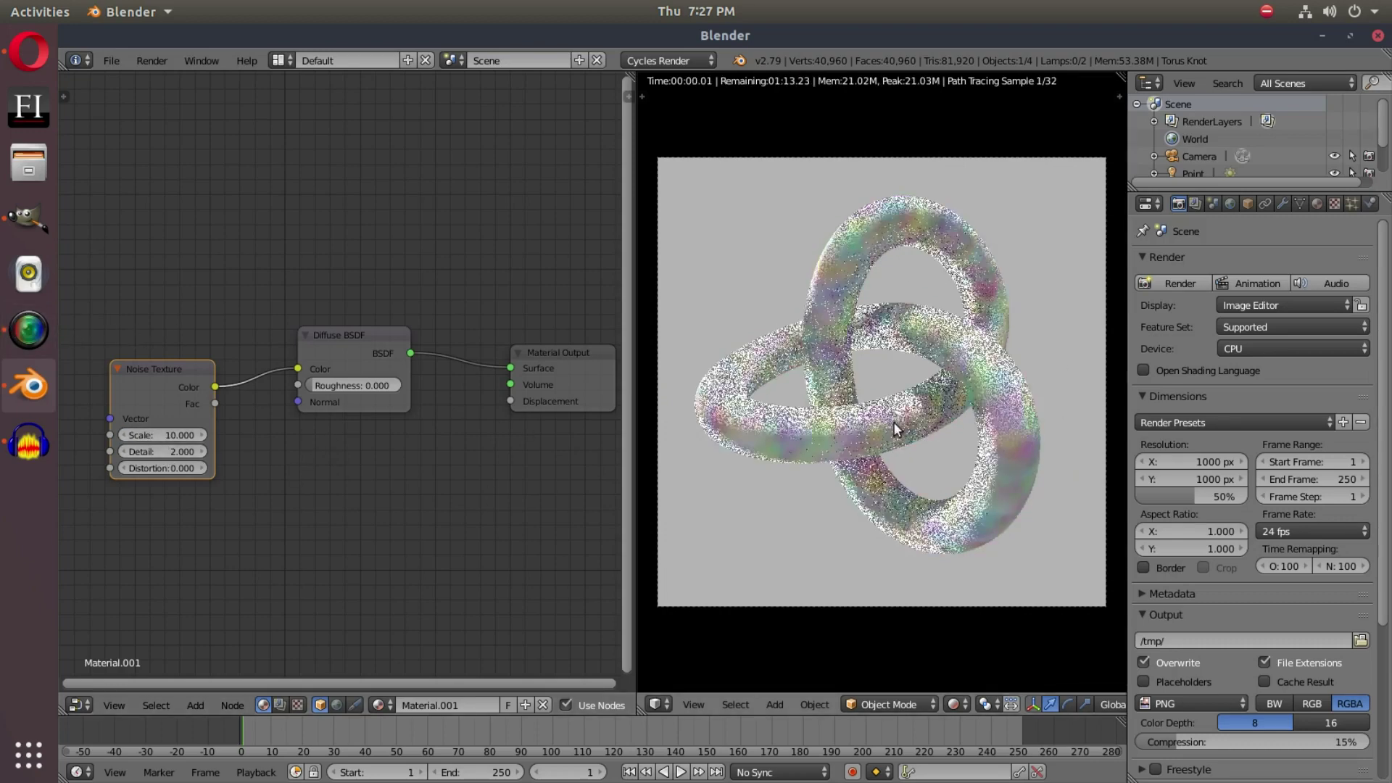
click(161, 434)
text(2)
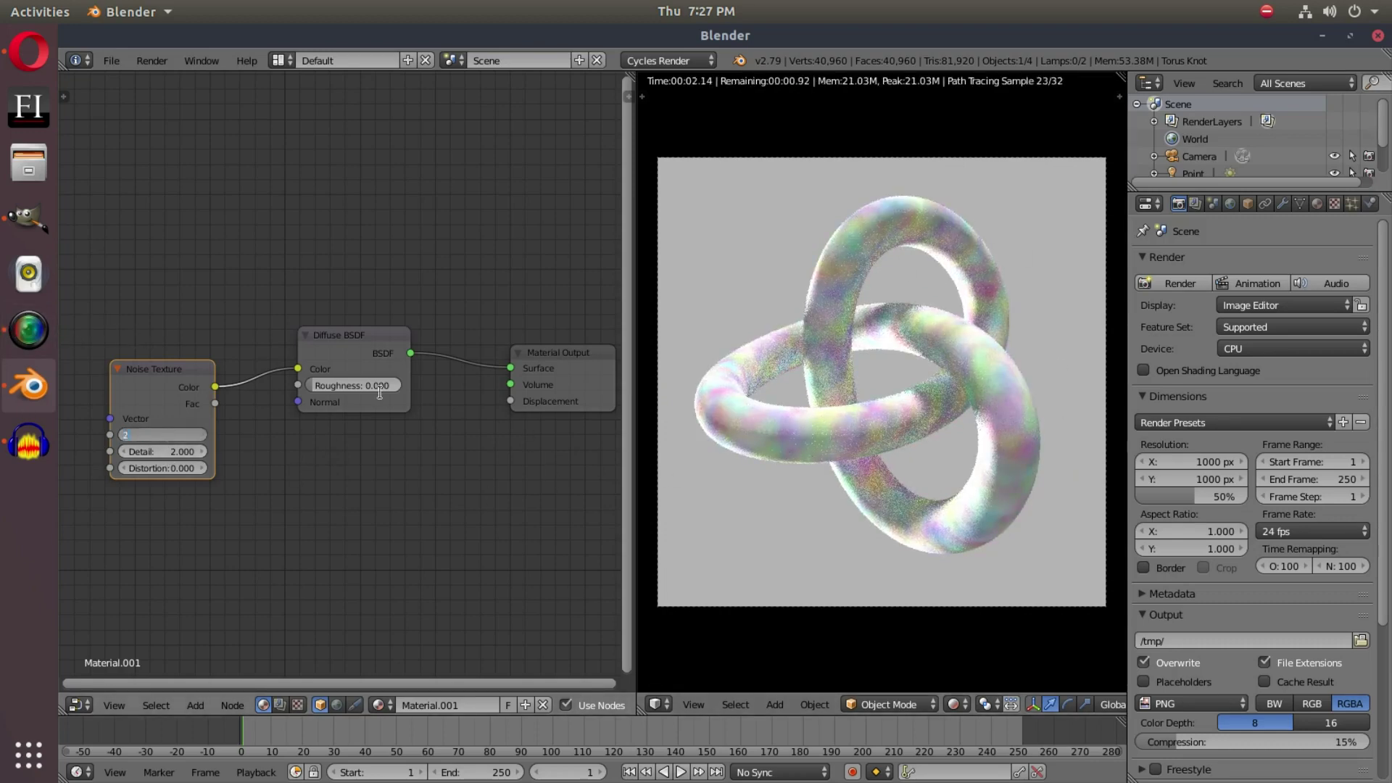
text(0)
key(Return)
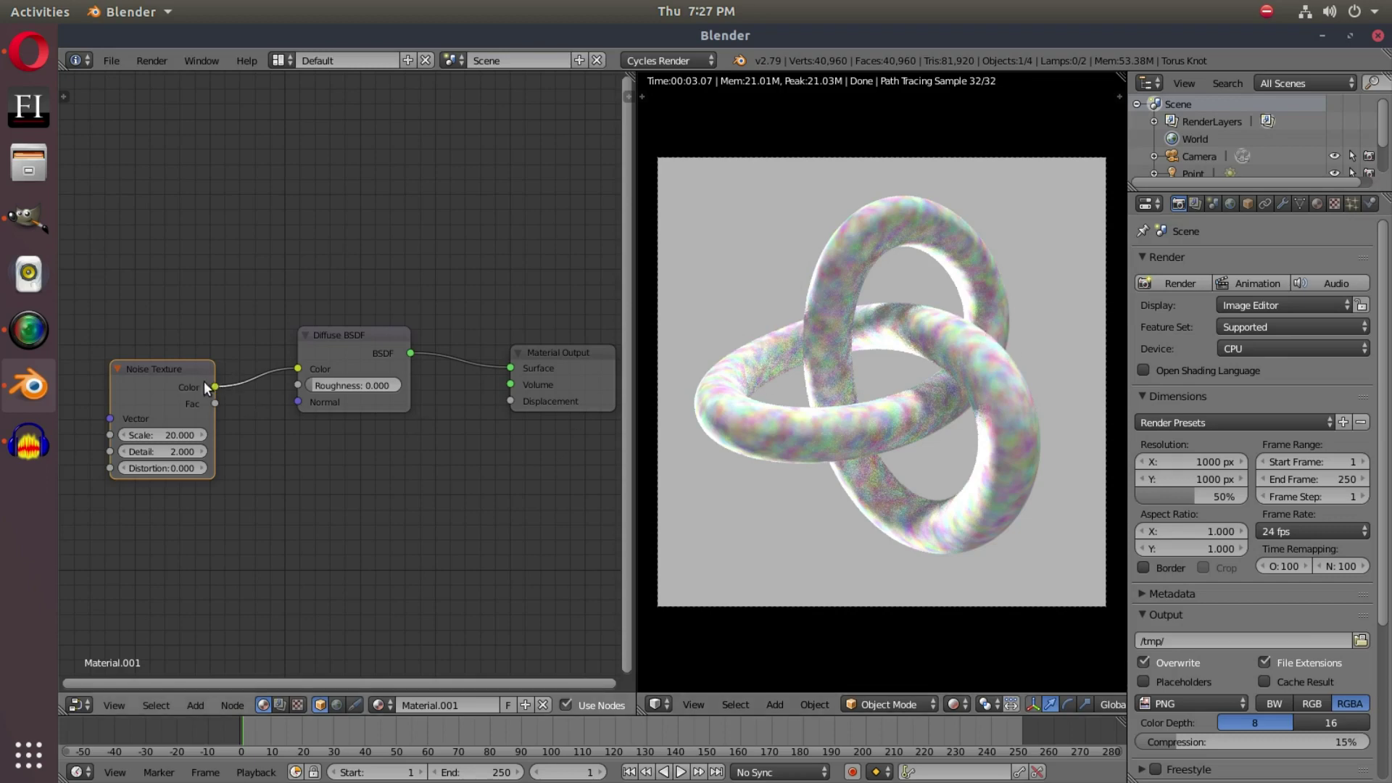
Reposition the Noise Texture node and disconnect it from the Diffuse Color
drag(204, 386, 187, 339)
drag(304, 367, 207, 335)
drag(228, 286, 299, 369)
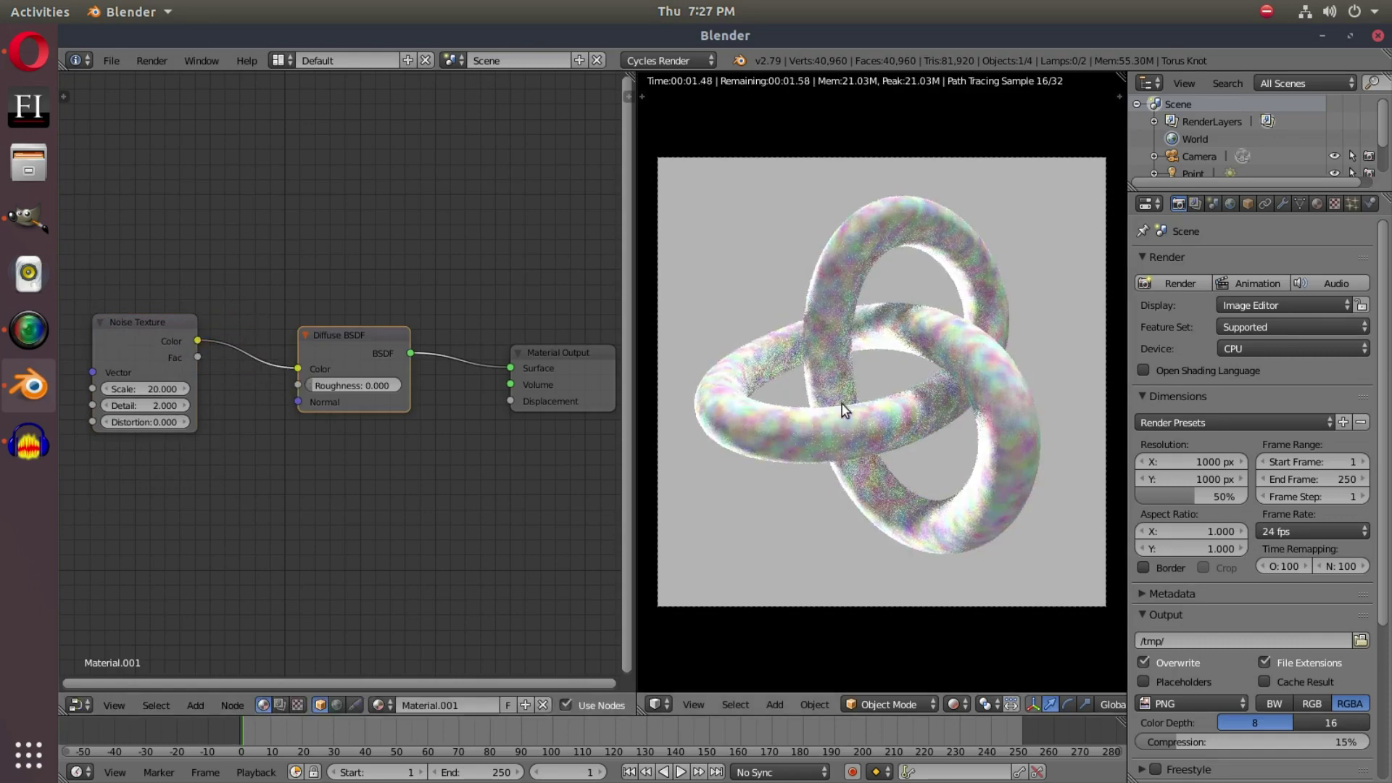
mouse_move(153, 331)
mouse_down()
mouse_move(162, 303)
mouse_move(168, 323)
mouse_up()
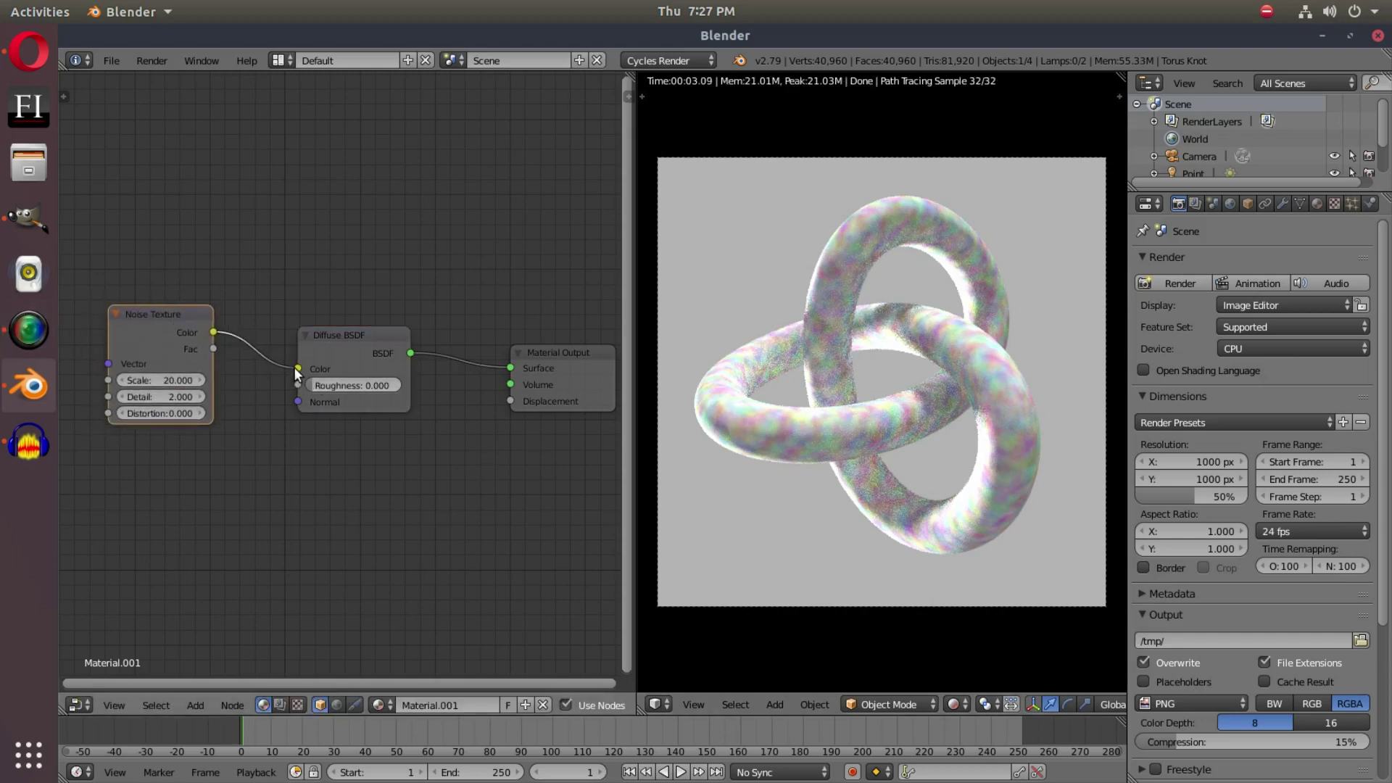
drag(296, 367, 400, 209)
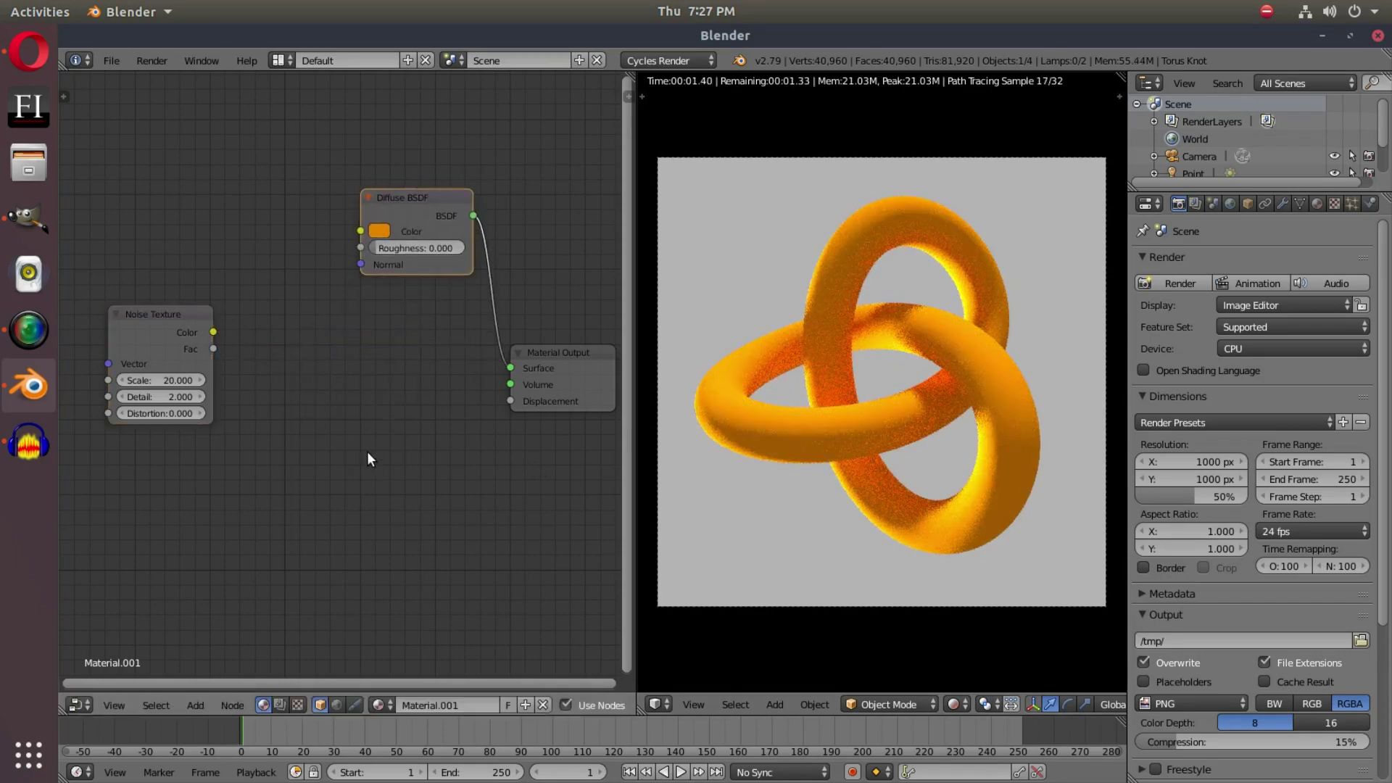
Add a Glossy BSDF, connect it to Material Output Surface, and colour it orange
key(shift+a)
mouse_move(338, 473)
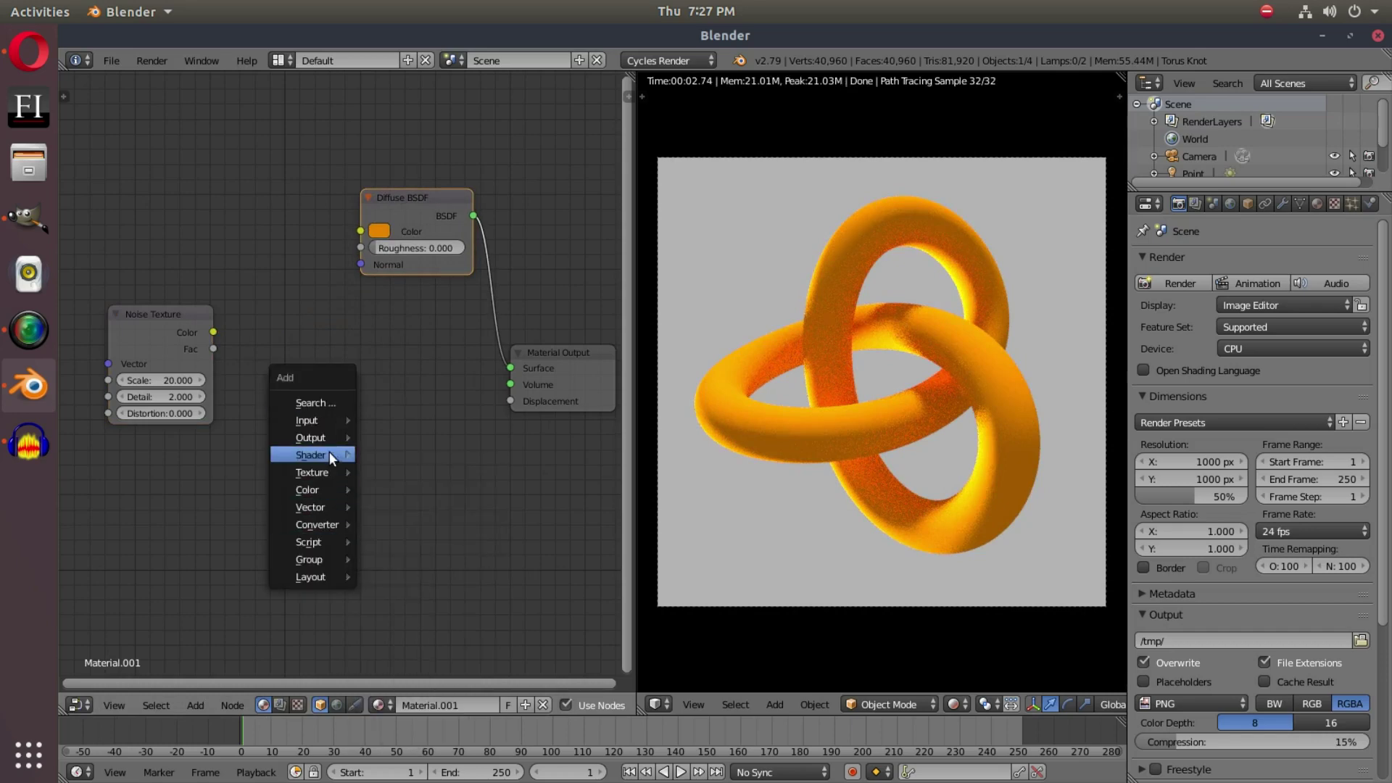
click(415, 219)
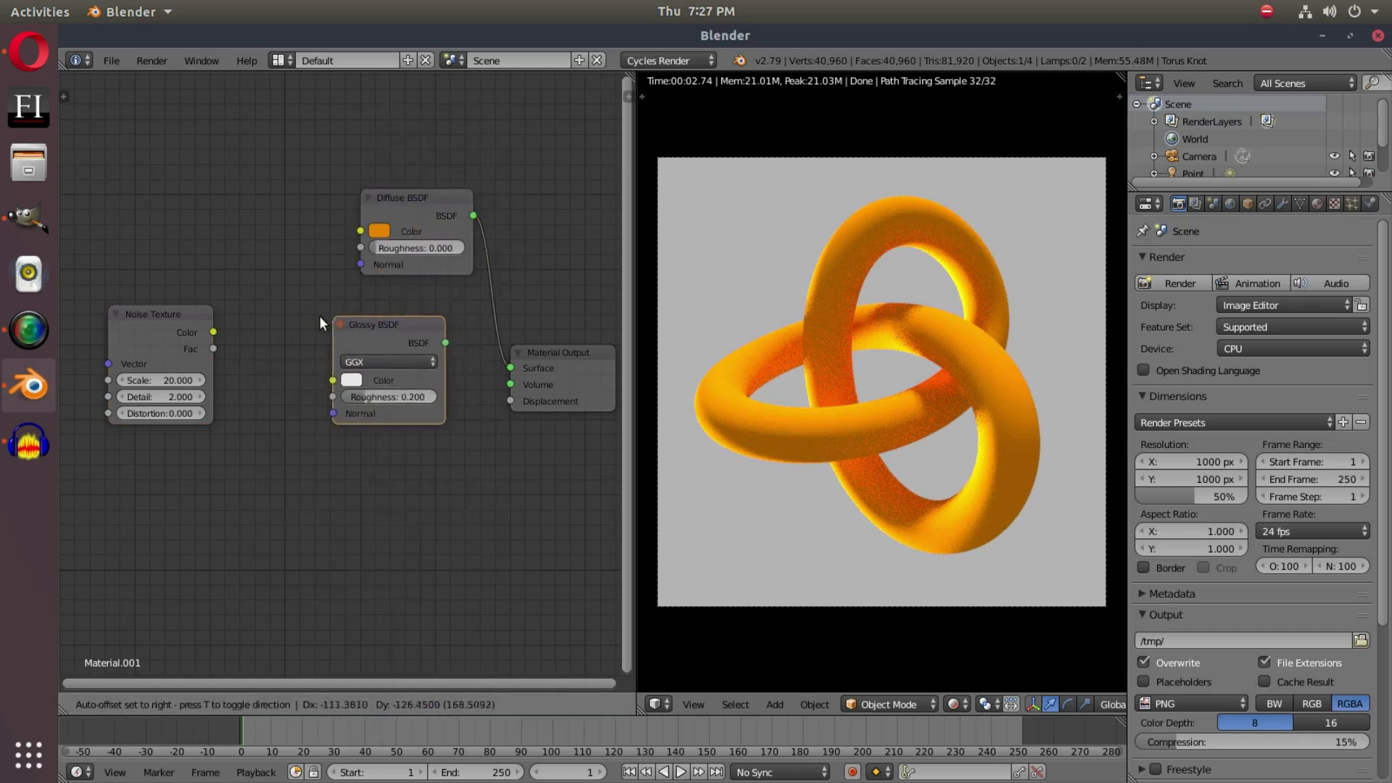
click(364, 325)
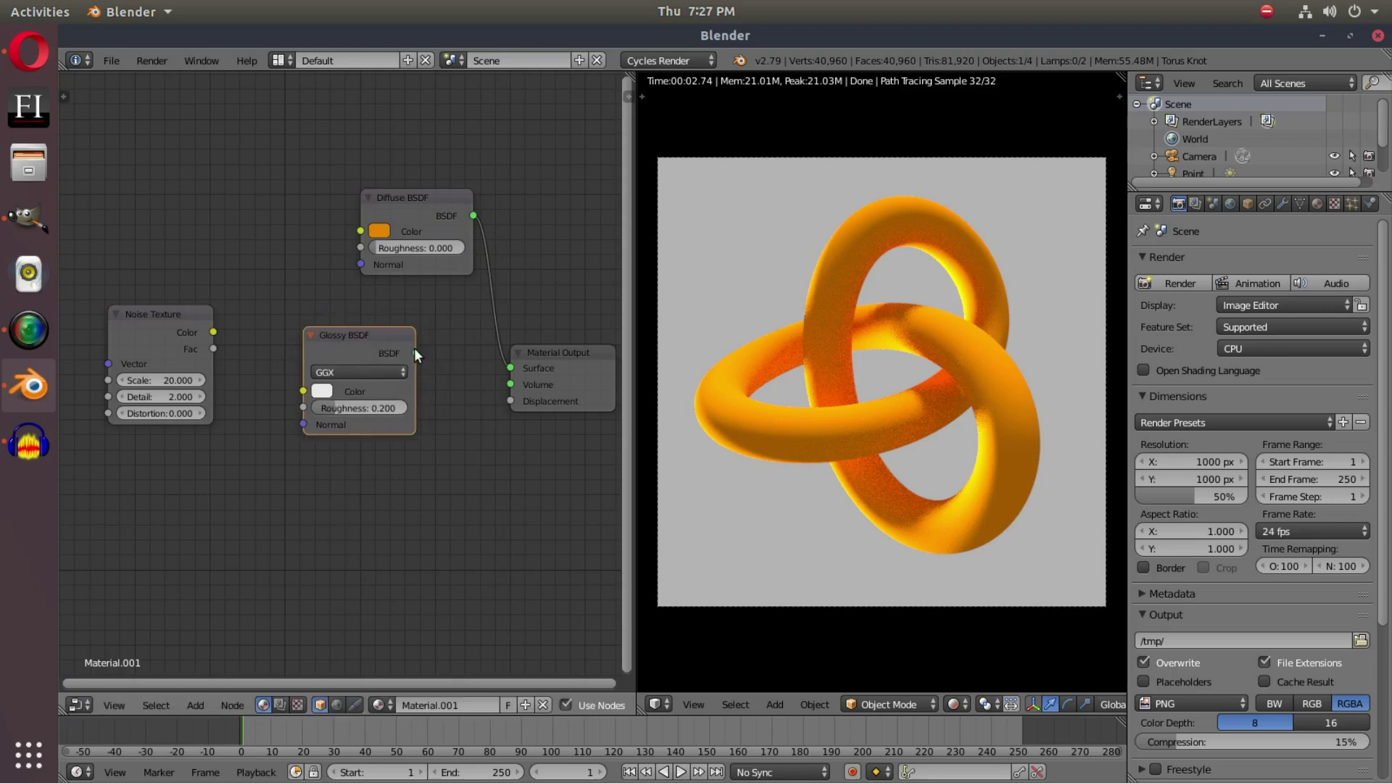
drag(416, 353, 523, 370)
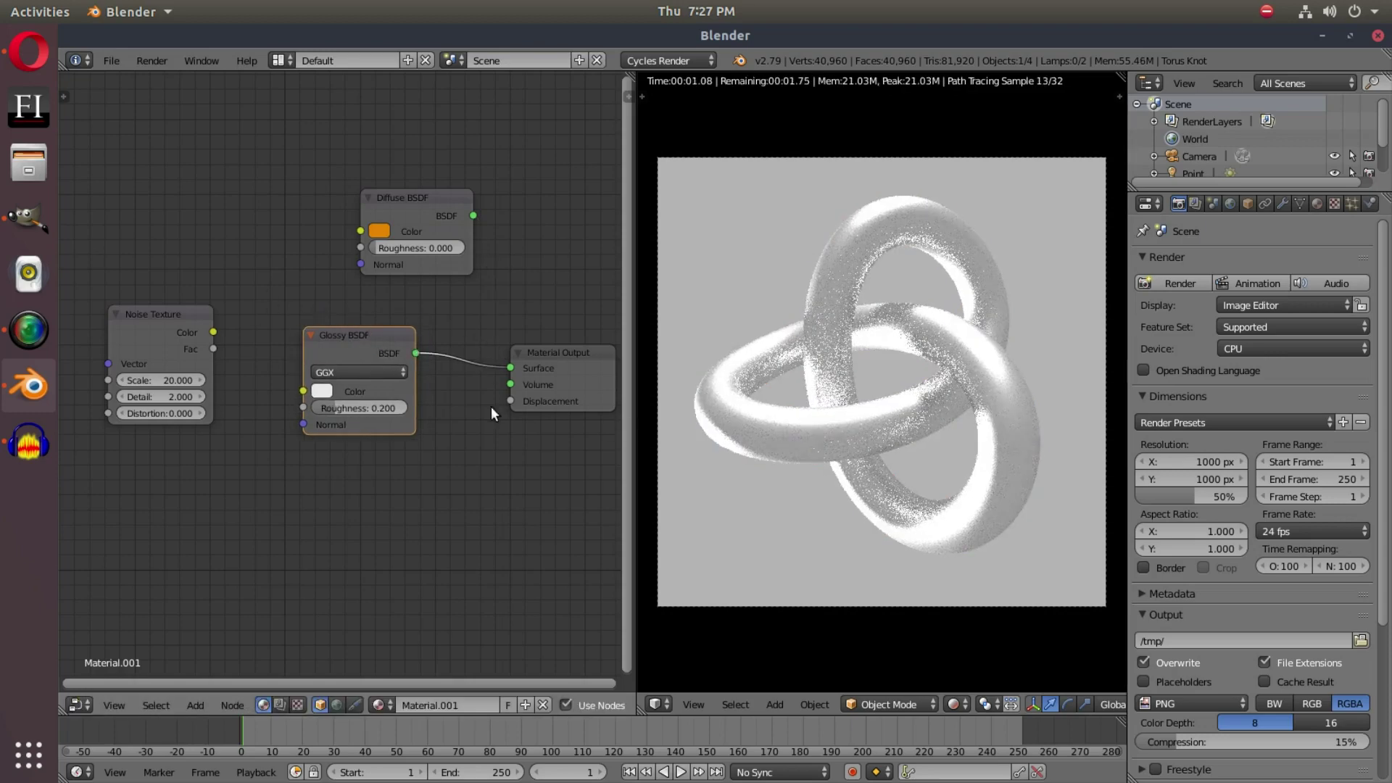
click(322, 391)
click(362, 266)
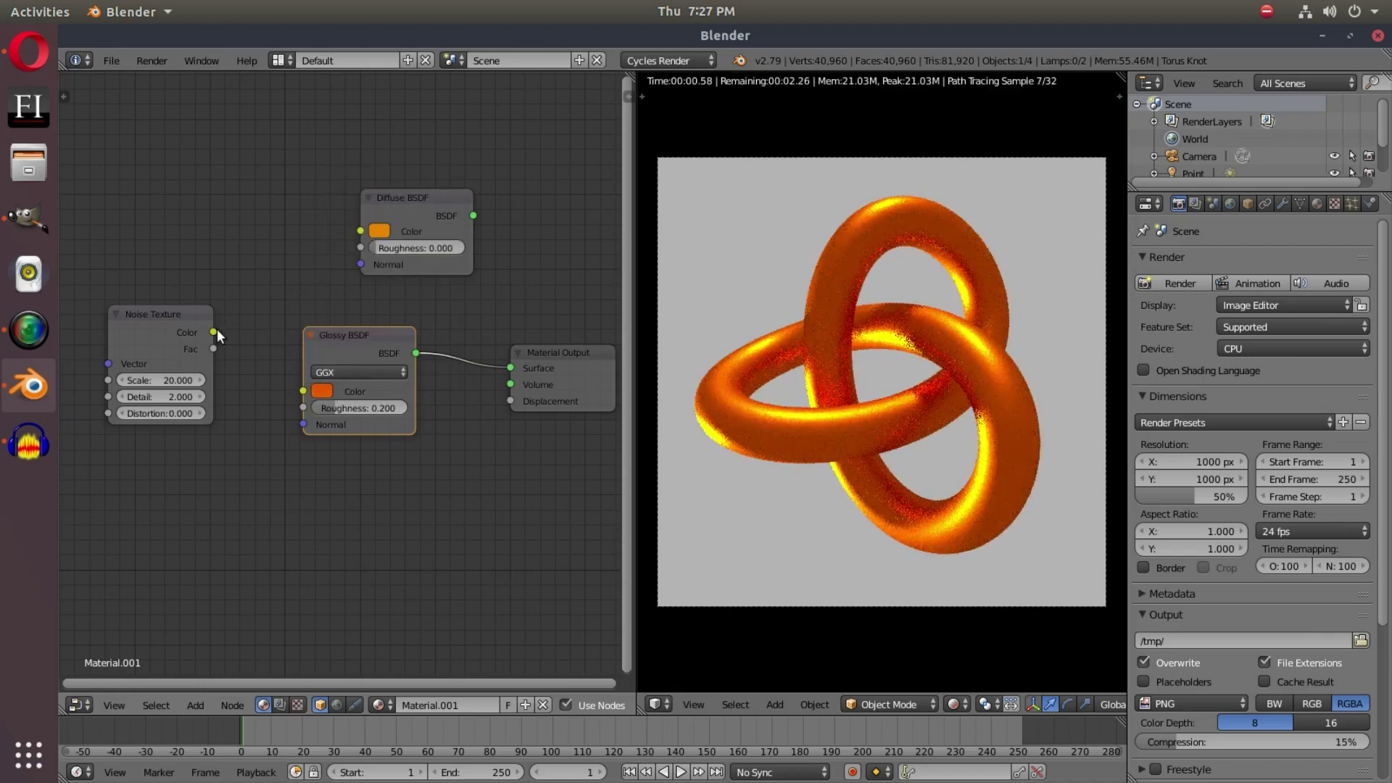
Link the noise Color to the Glossy Roughness socket
drag(213, 332, 308, 407)
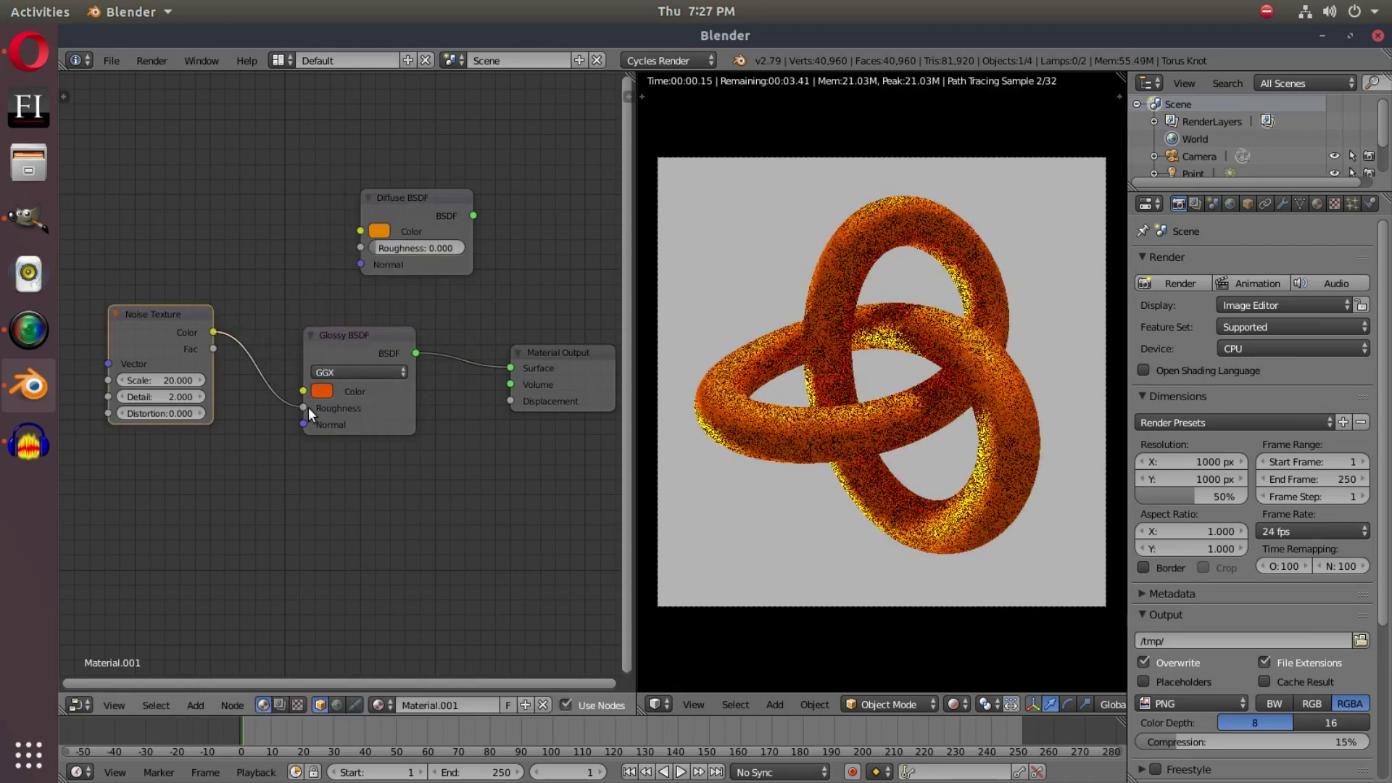
scroll(1008, 417, up, 2)
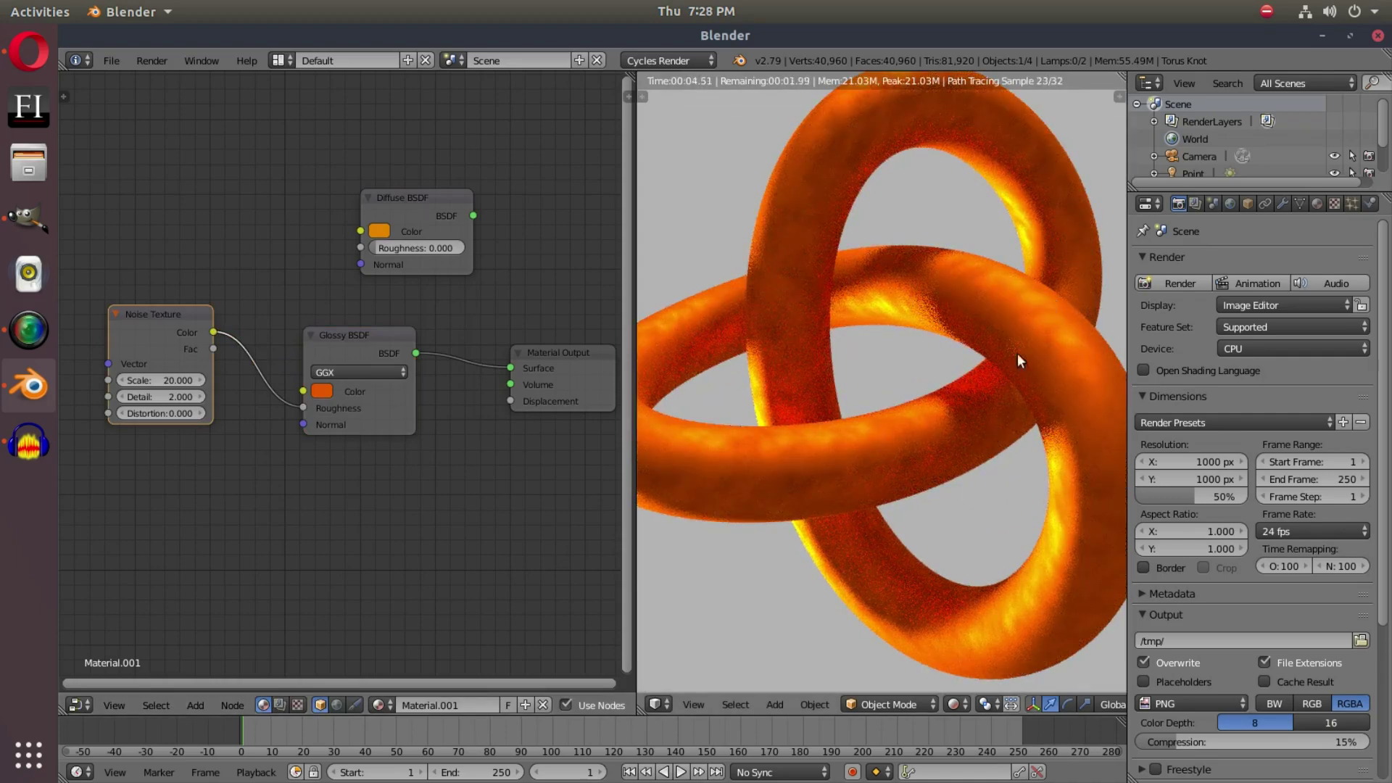
drag(301, 408, 303, 392)
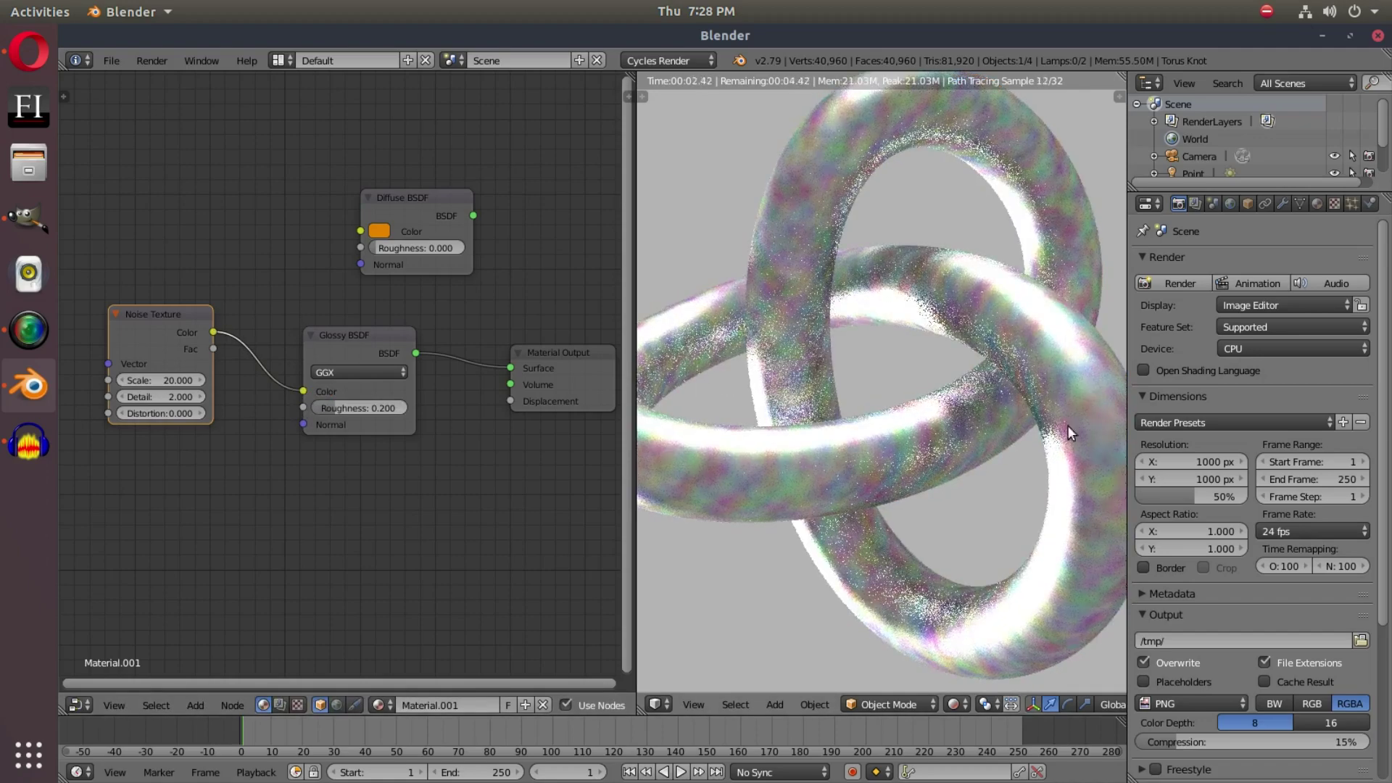
drag(303, 392, 303, 407)
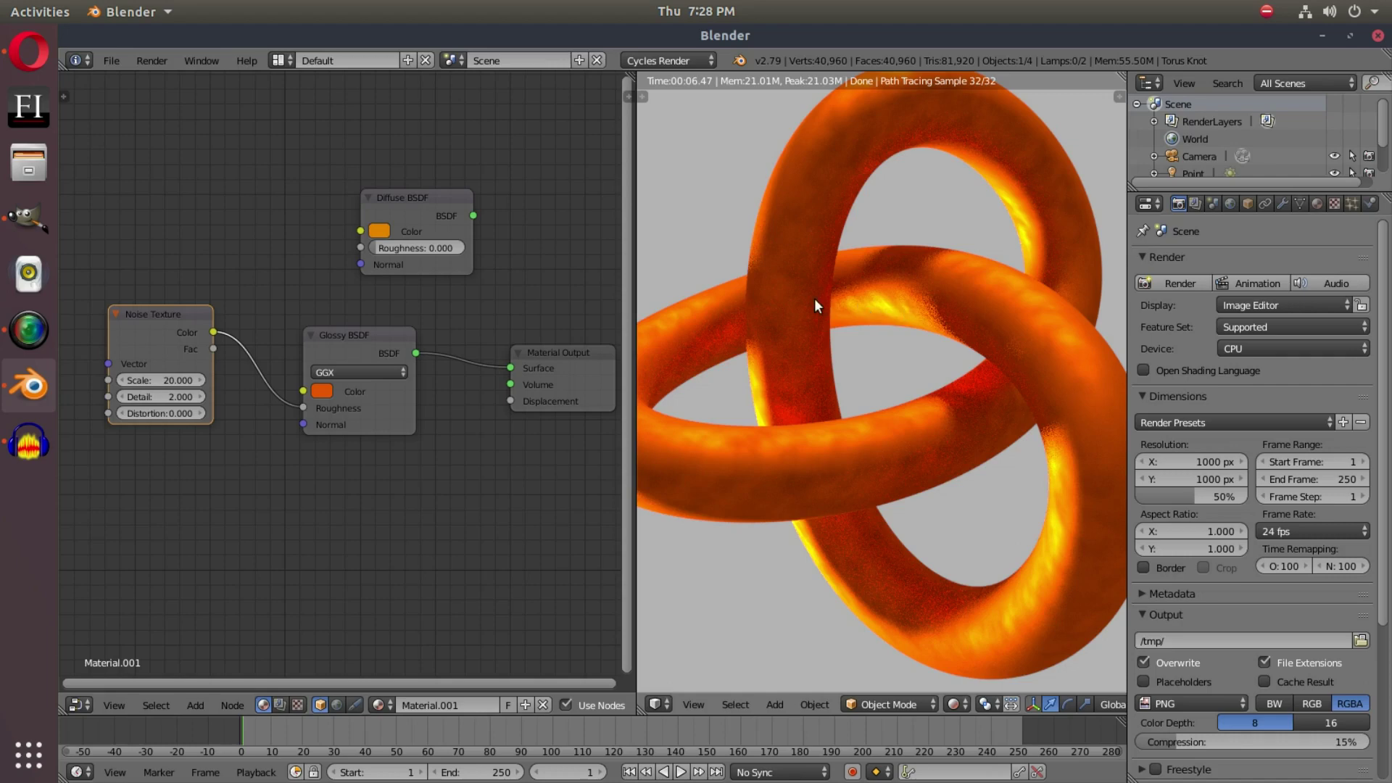
Set noise Scale to 10 and Detail to 5, then 20
click(159, 380)
text(10)
key(Return)
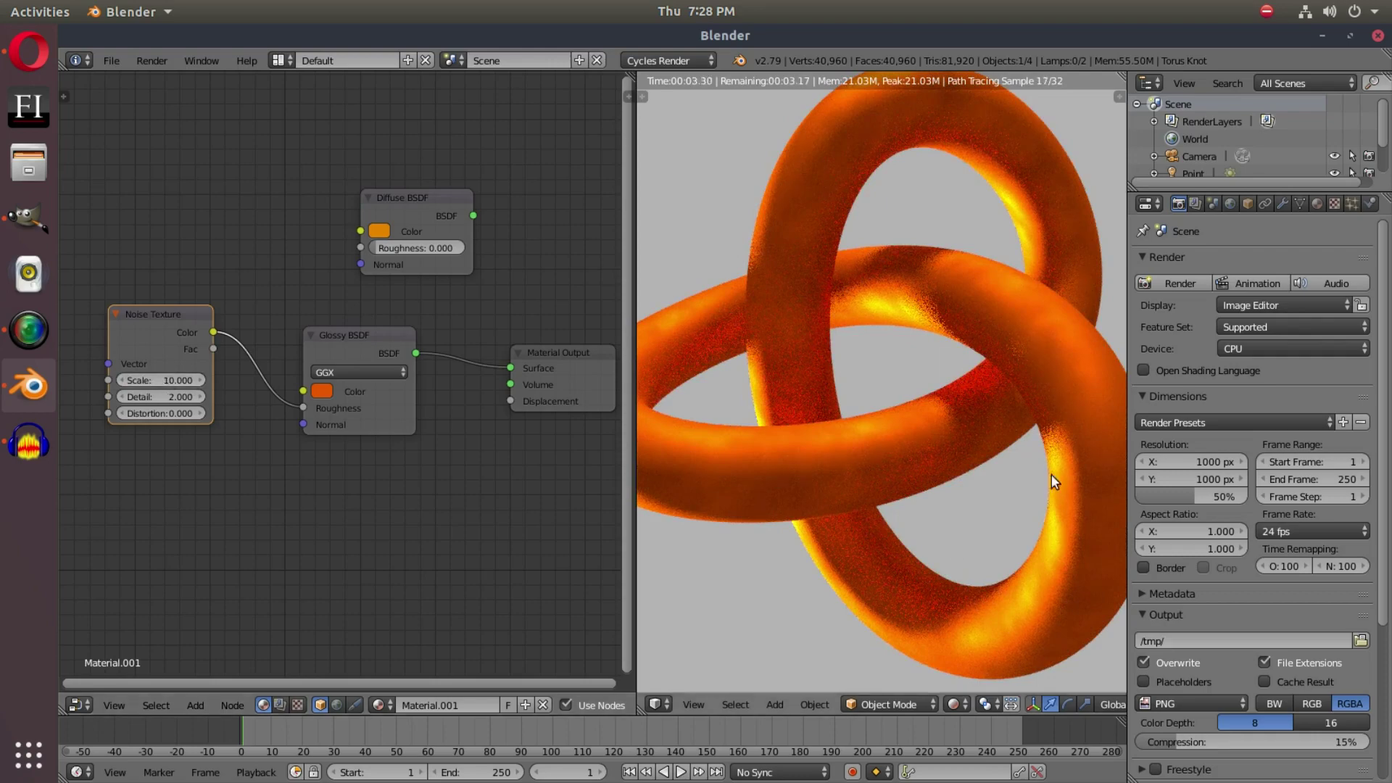
scroll(988, 369, down, 1)
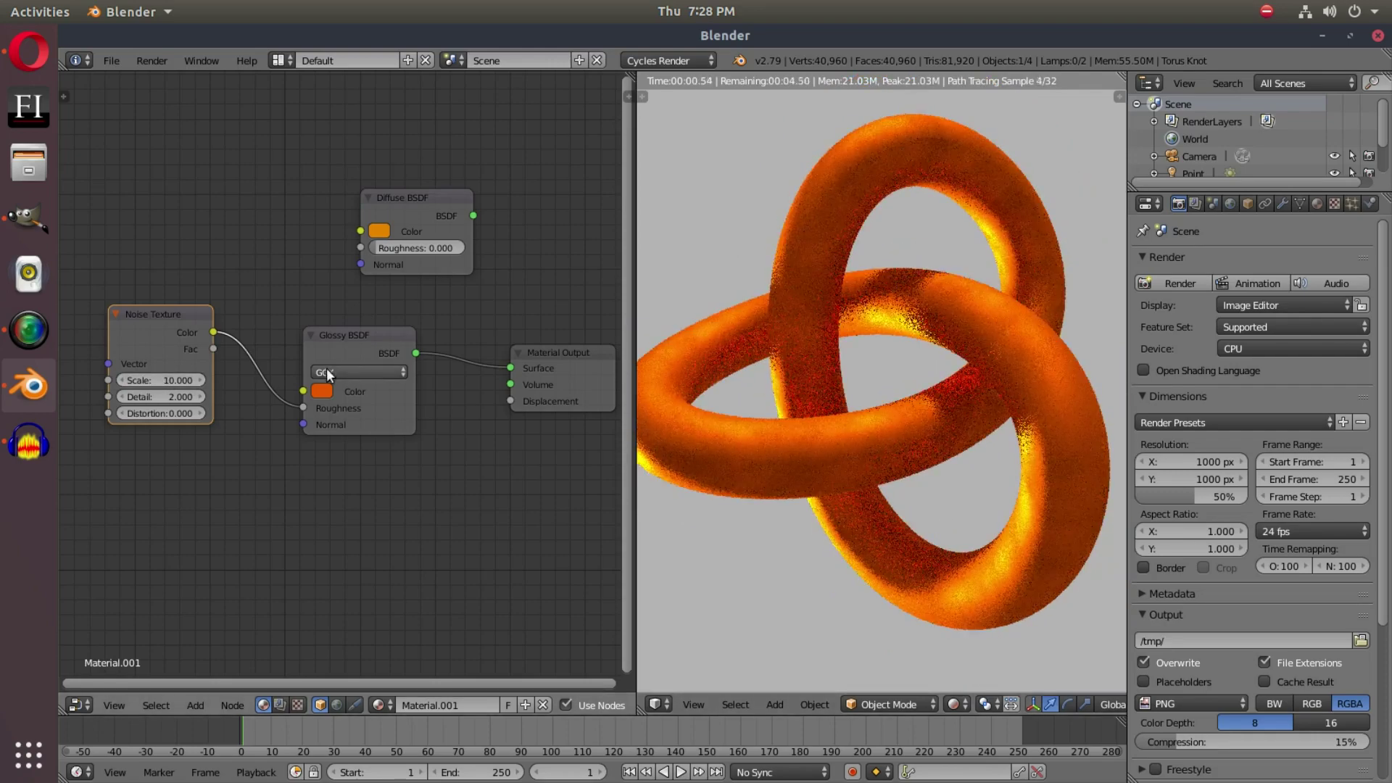
click(160, 396)
text(5)
key(Return)
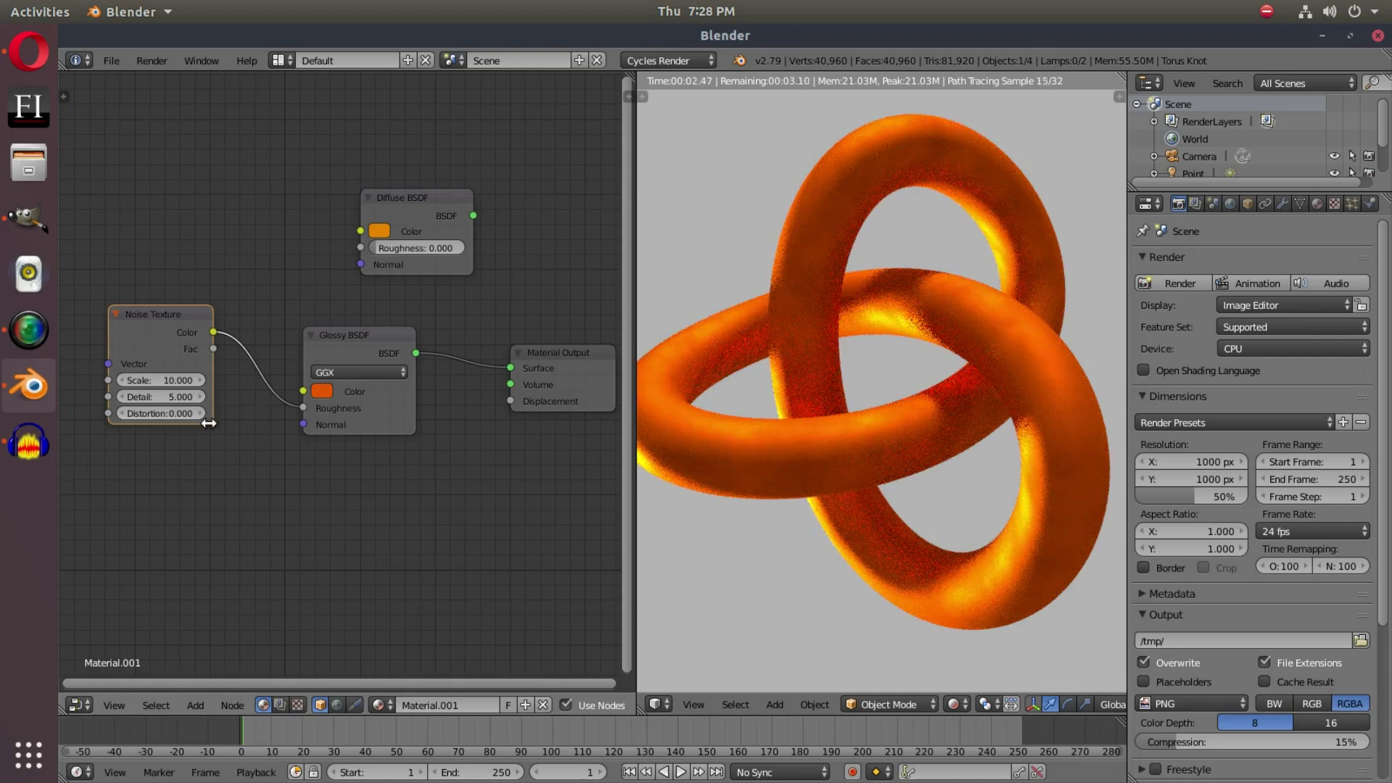
click(156, 397)
text(20)
key(Return)
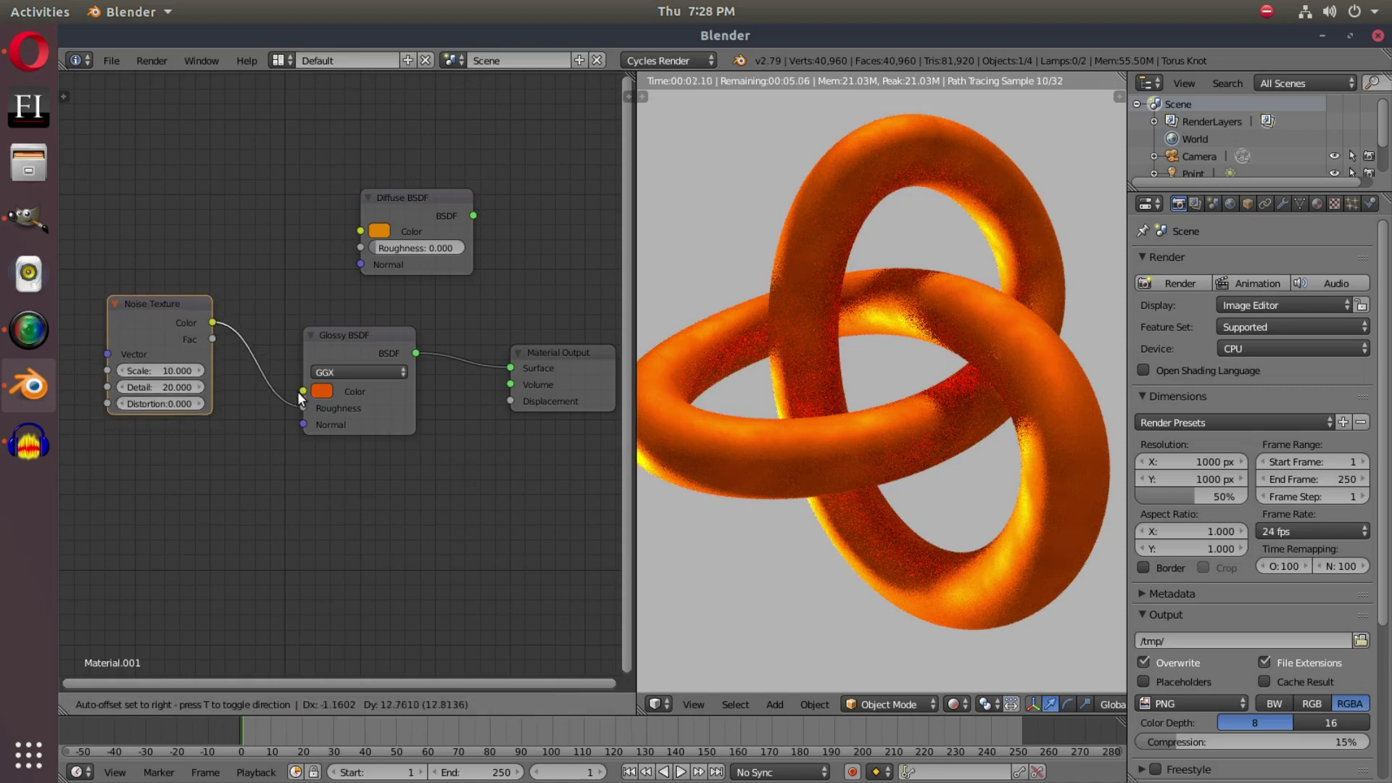
Route the noise into the Glossy Color instead and set Scale to 20
drag(303, 408, 304, 391)
click(197, 375)
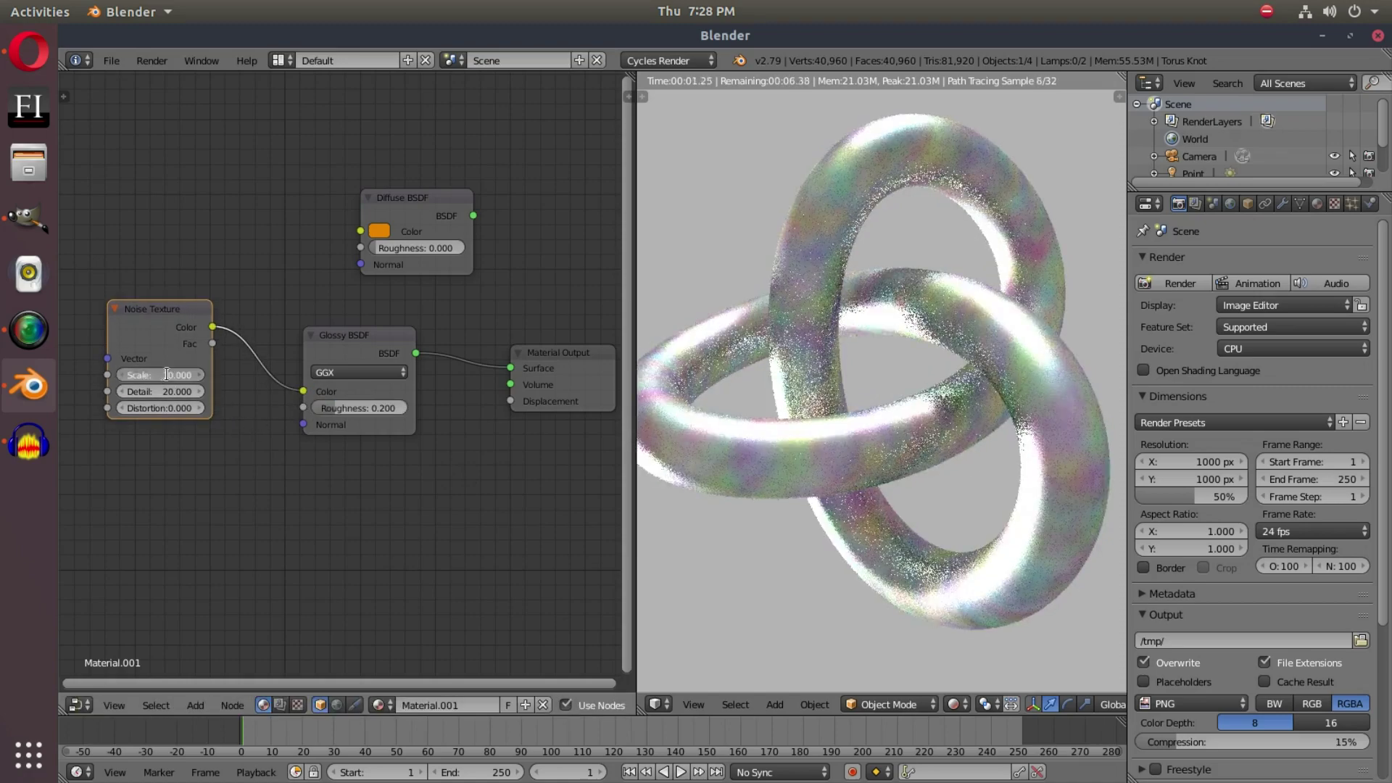
text(20)
key(Return)
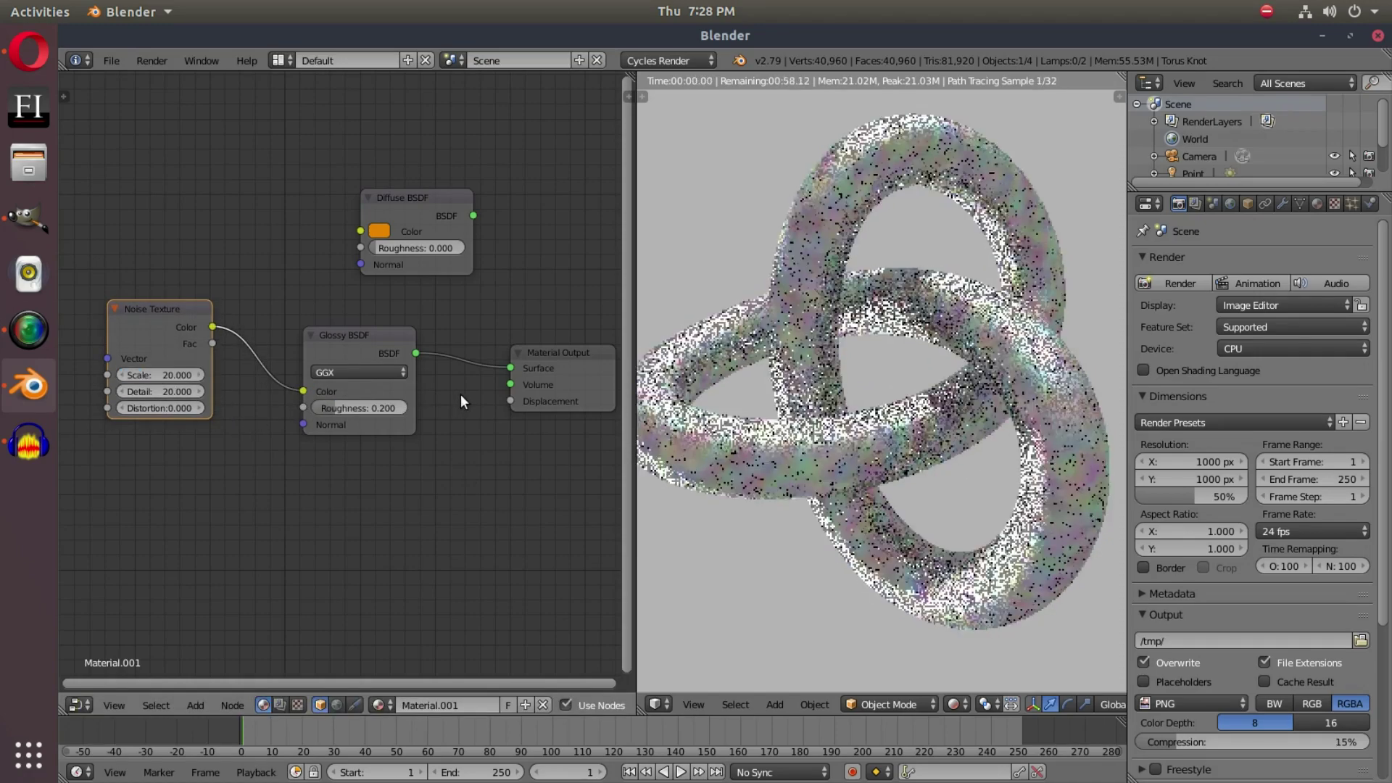
Set the noise Distortion to 5, correcting a mistyped entry
click(158, 408)
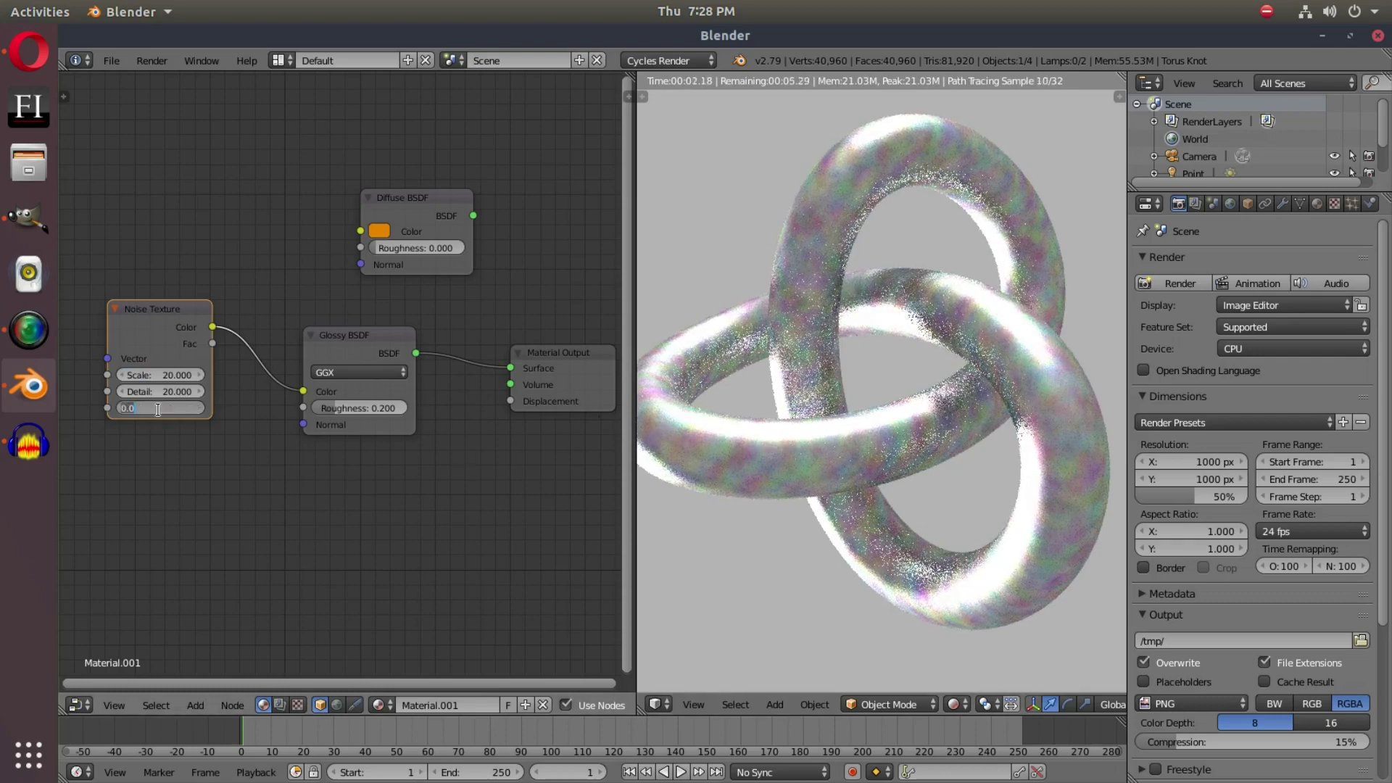
key(Return)
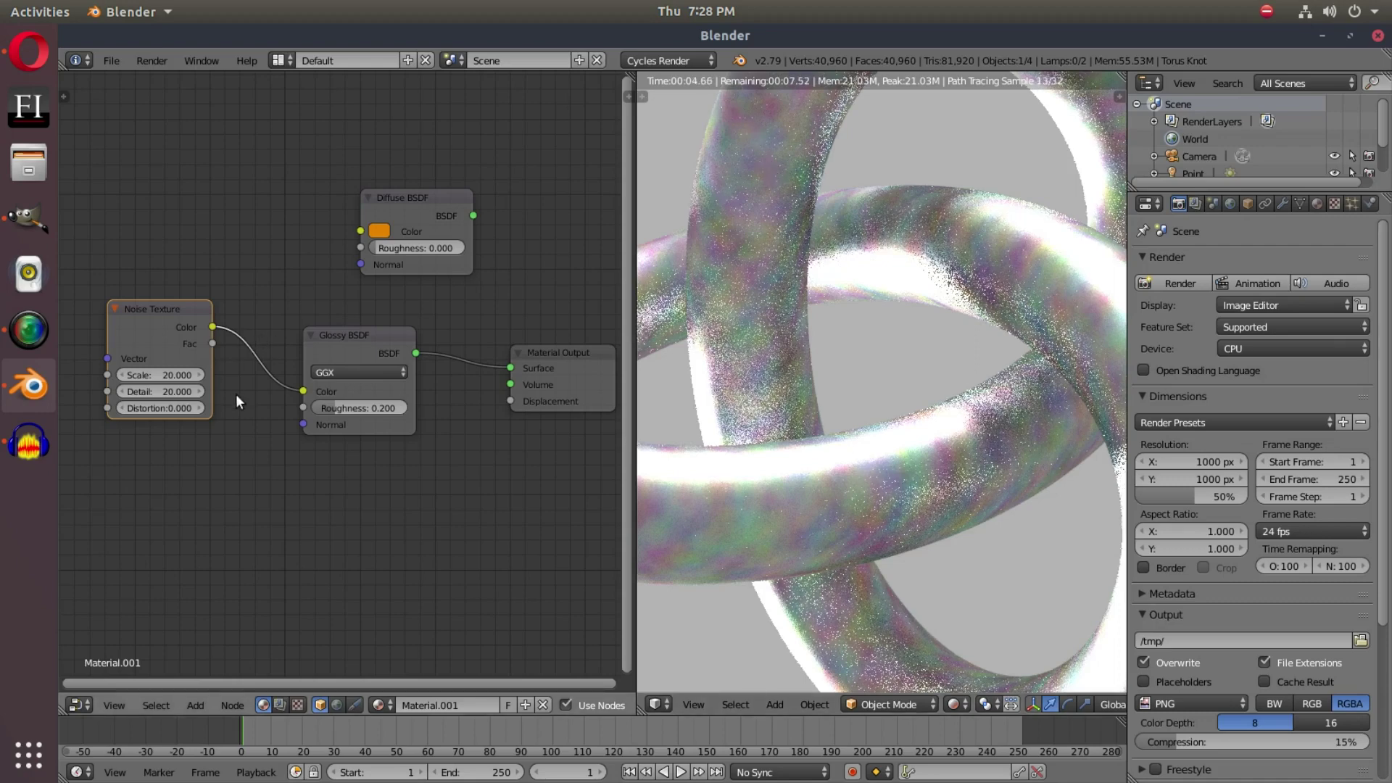
click(159, 408)
text(0.05\)
key(Return)
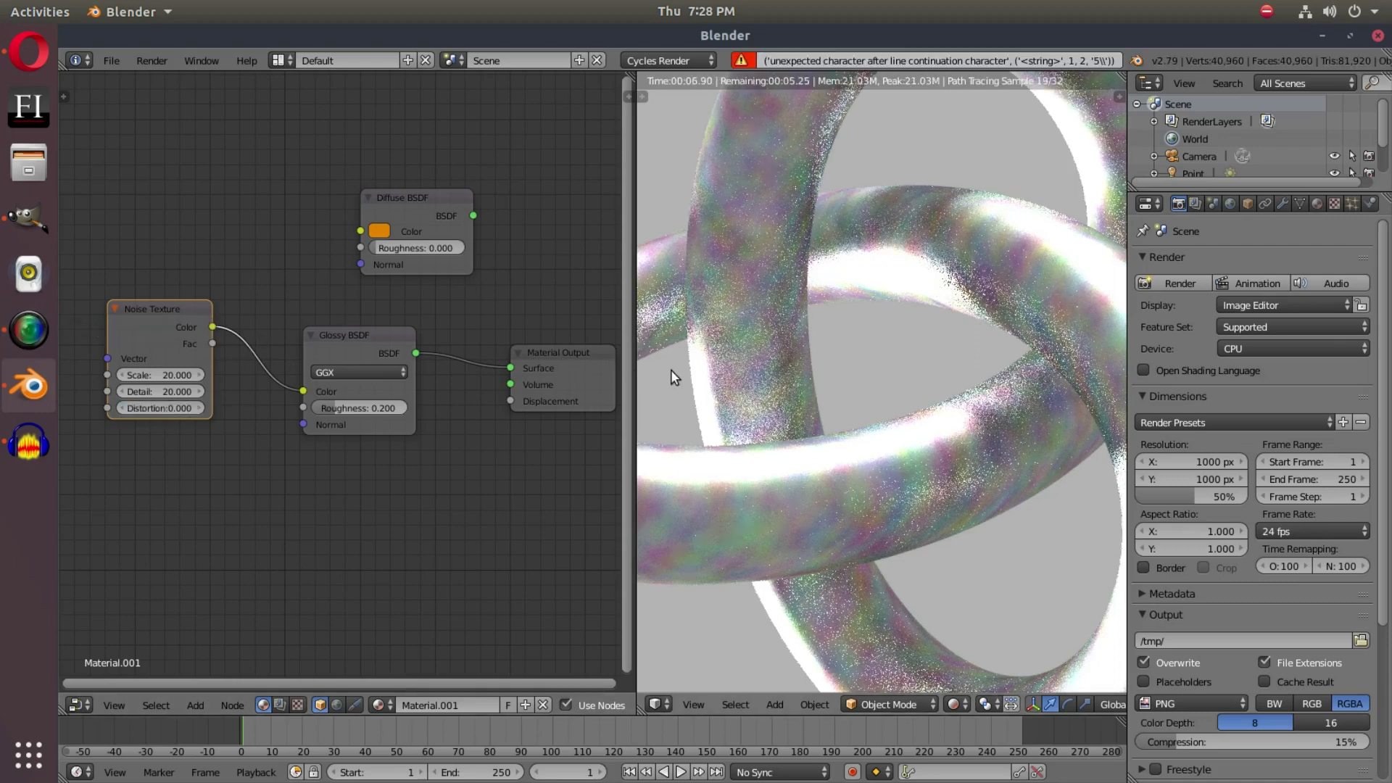
click(171, 410)
text(5)
key(Return)
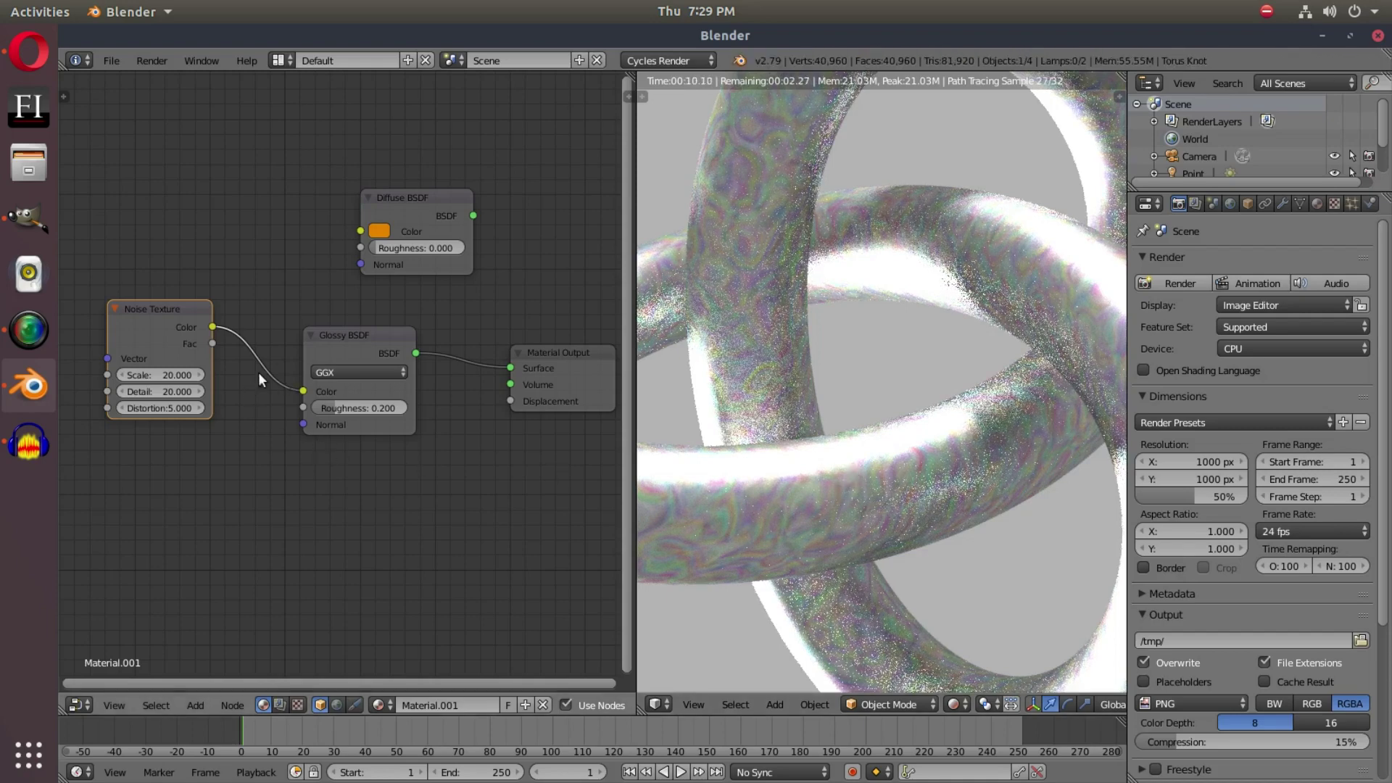
Move the noise link from the Glossy Color socket to its Roughness socket
drag(303, 392, 303, 407)
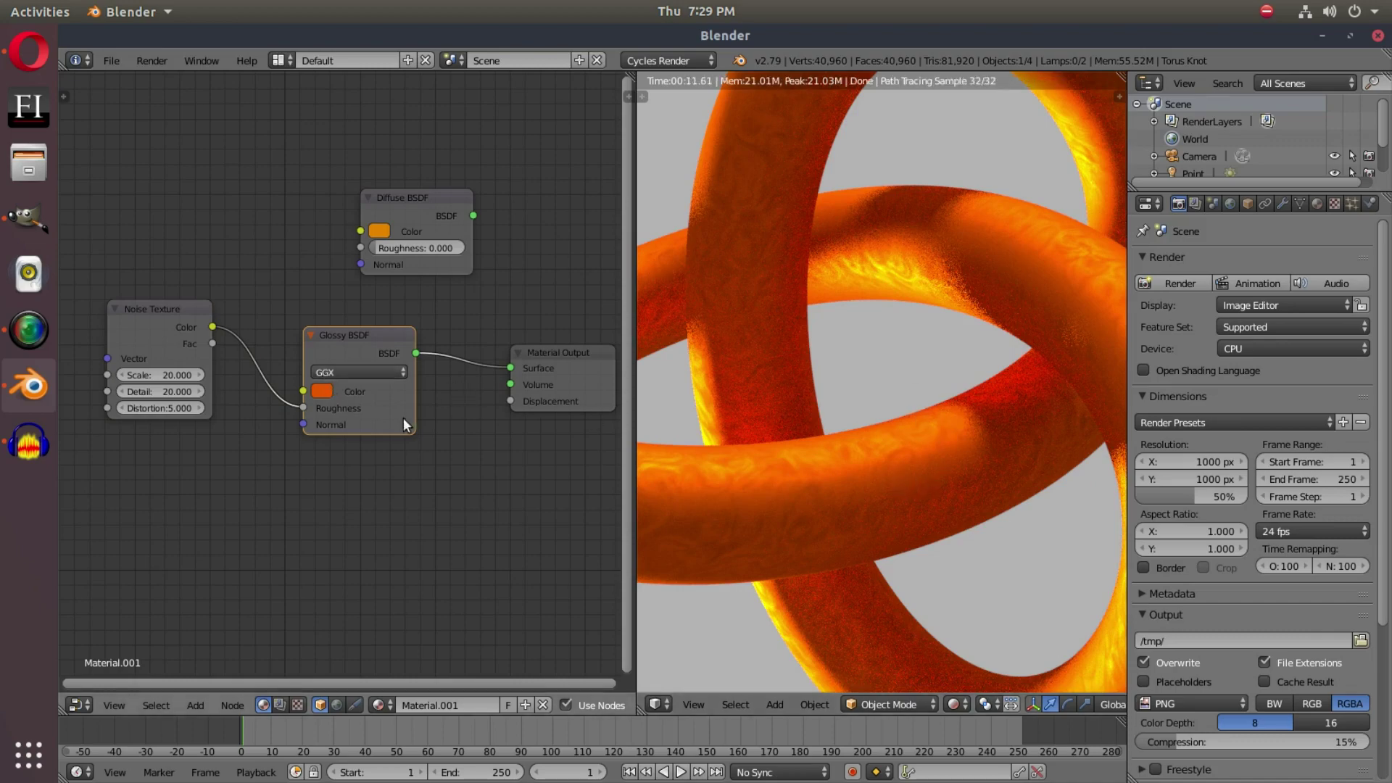
scroll(403, 418, down, 2)
Move the Glossy BSDF aside and insert the Diffuse BSDF into the Surface link
scroll(890, 430, down, 5)
scroll(891, 431, up, 4)
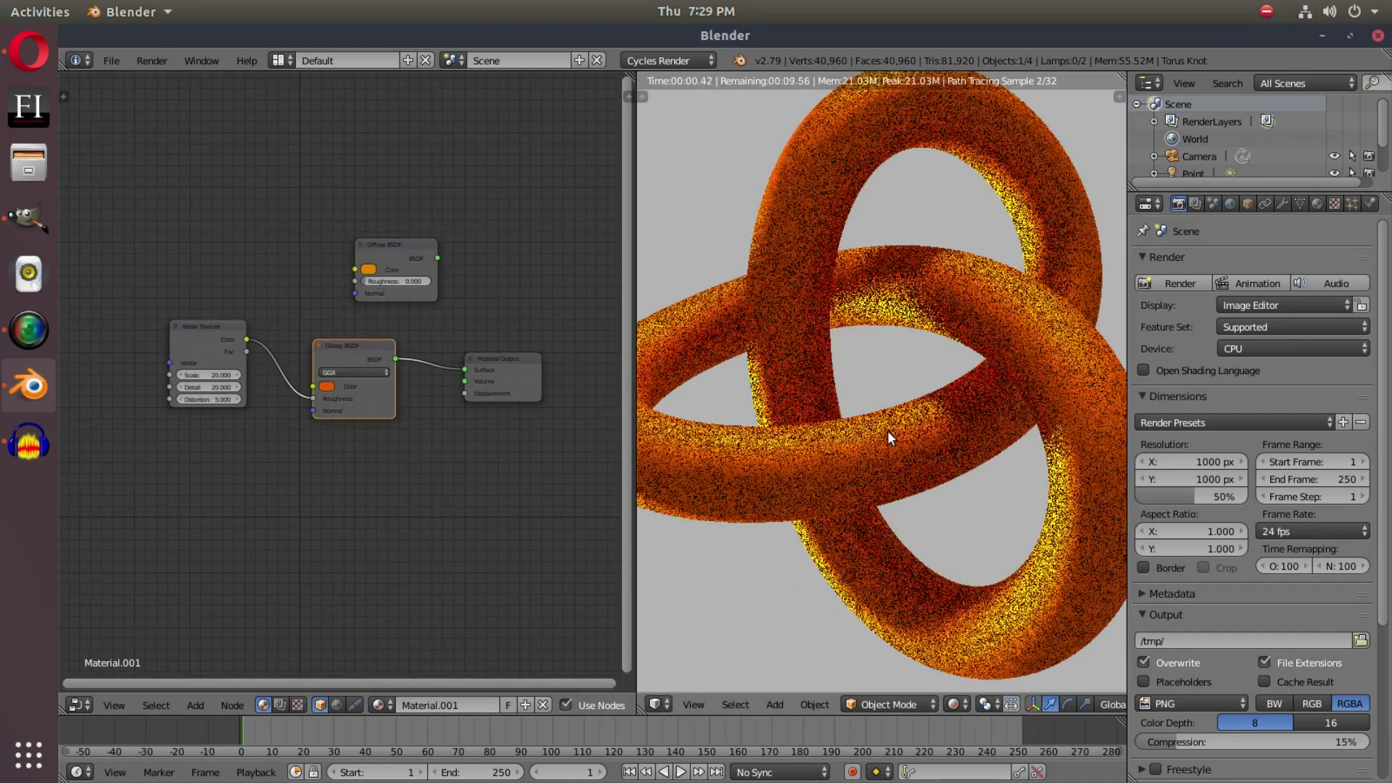
drag(348, 345, 352, 325)
drag(316, 374, 464, 370)
drag(372, 323, 298, 174)
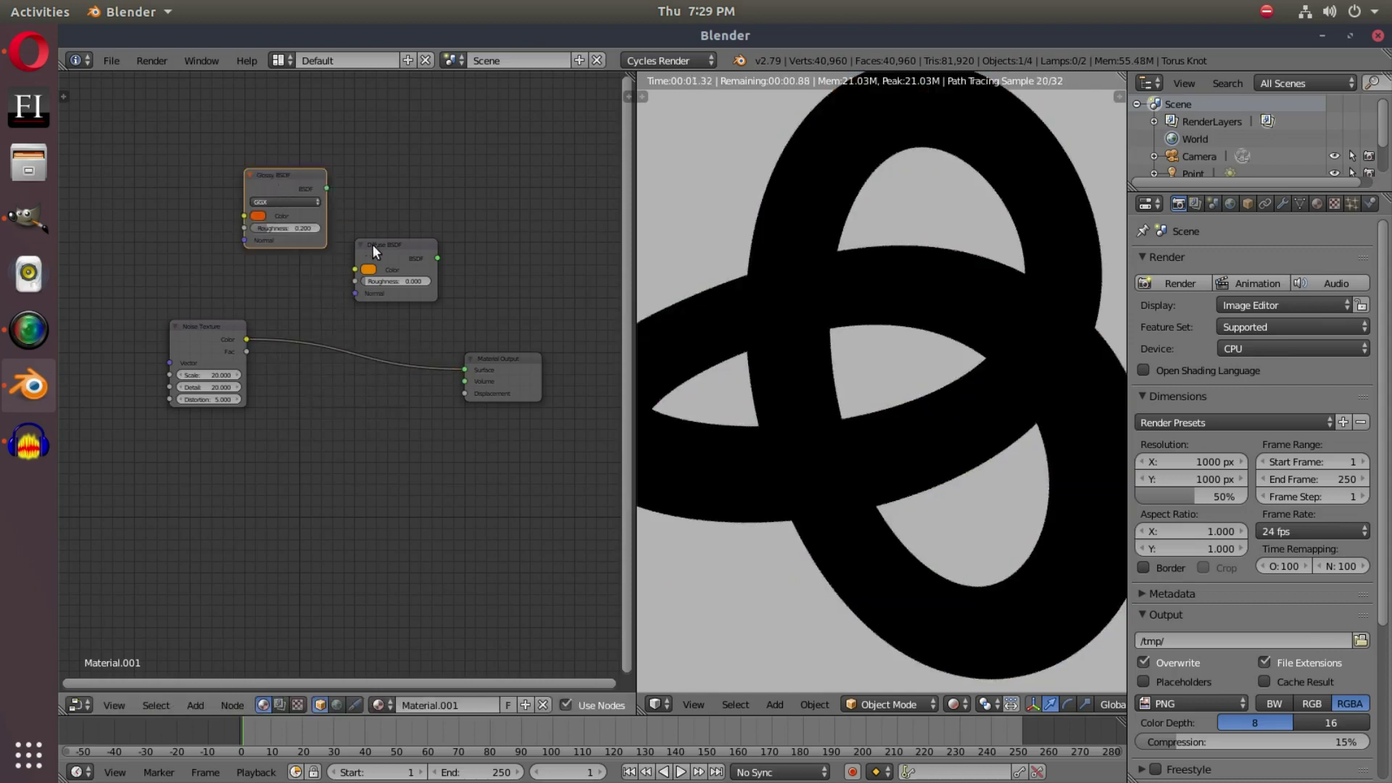
drag(373, 245, 350, 328)
scroll(317, 385, up, 2)
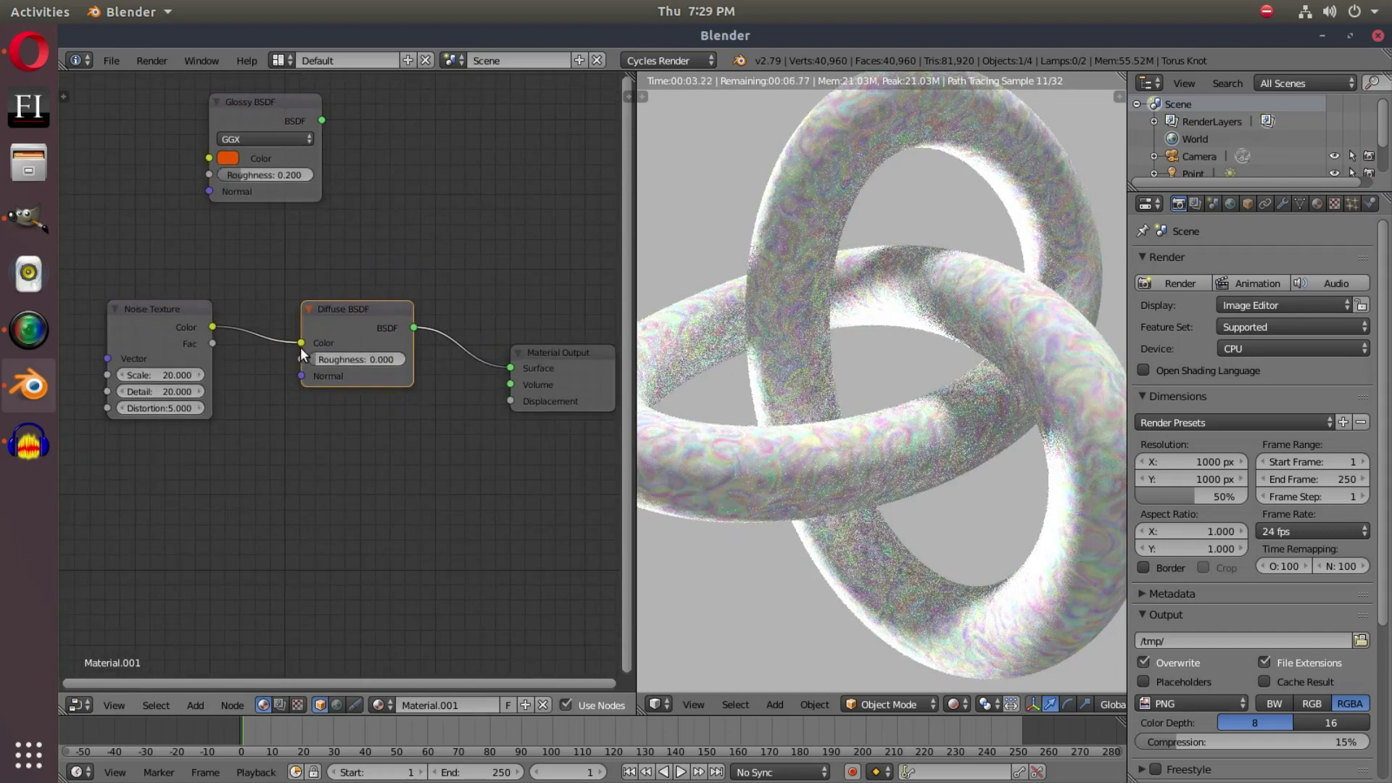
drag(357, 328, 351, 331)
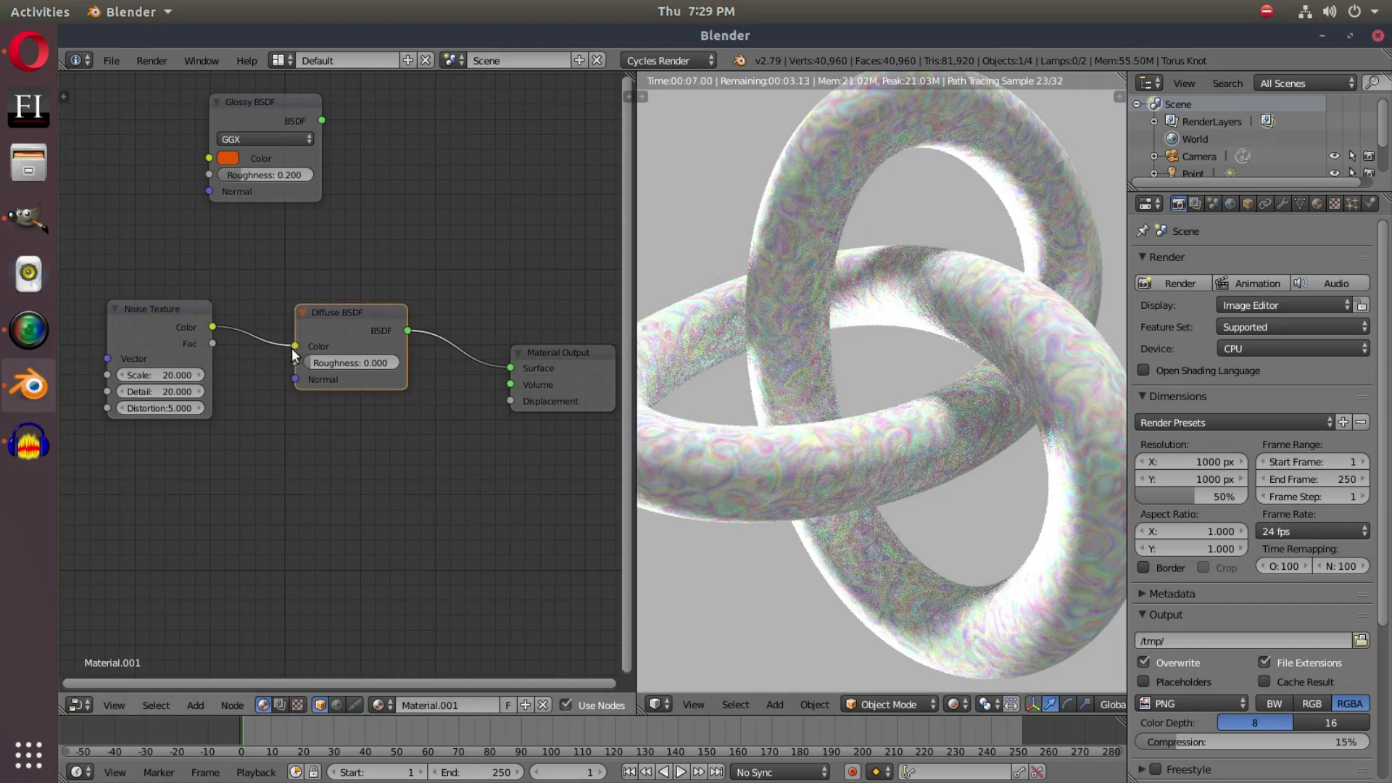
Unlink the noise from Diffuse Color and set noise Distortion 0, Detail 5
drag(295, 346, 496, 320)
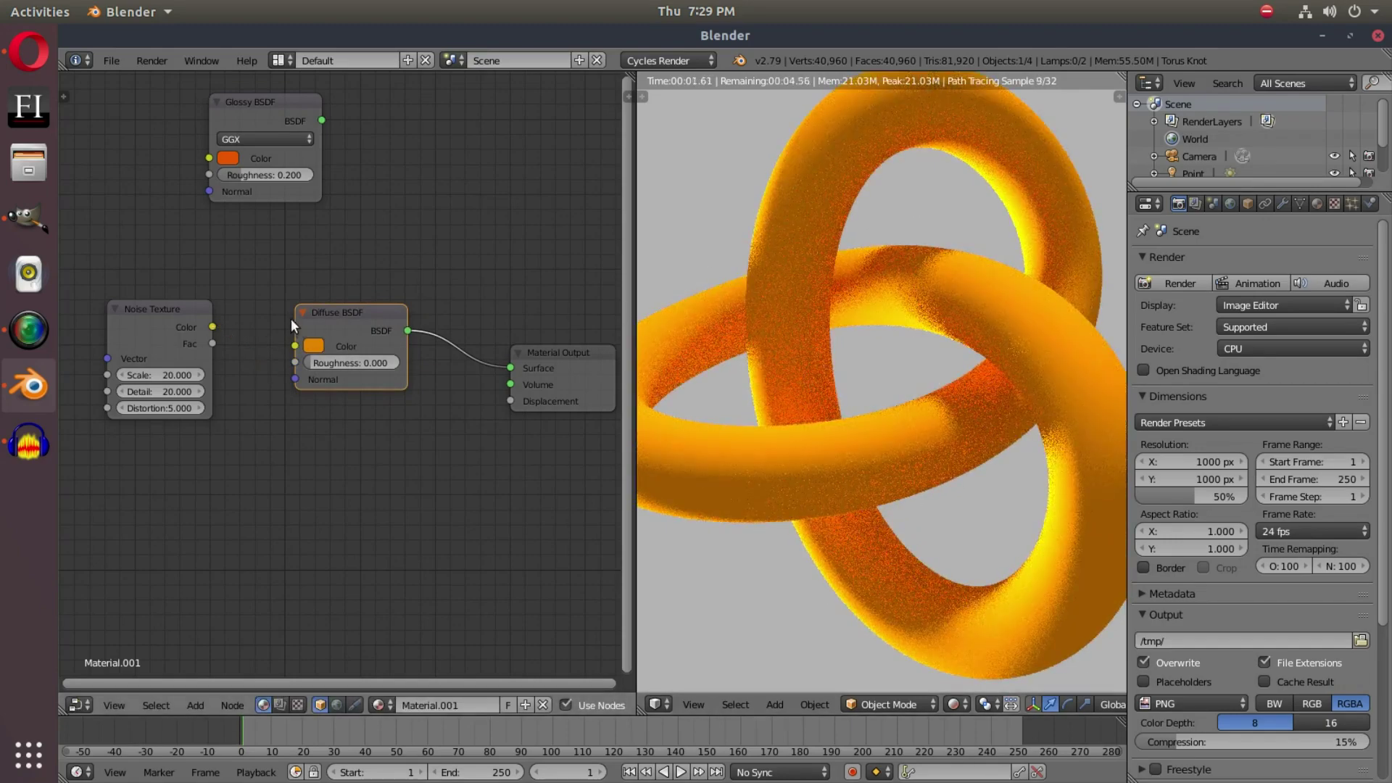
click(145, 408)
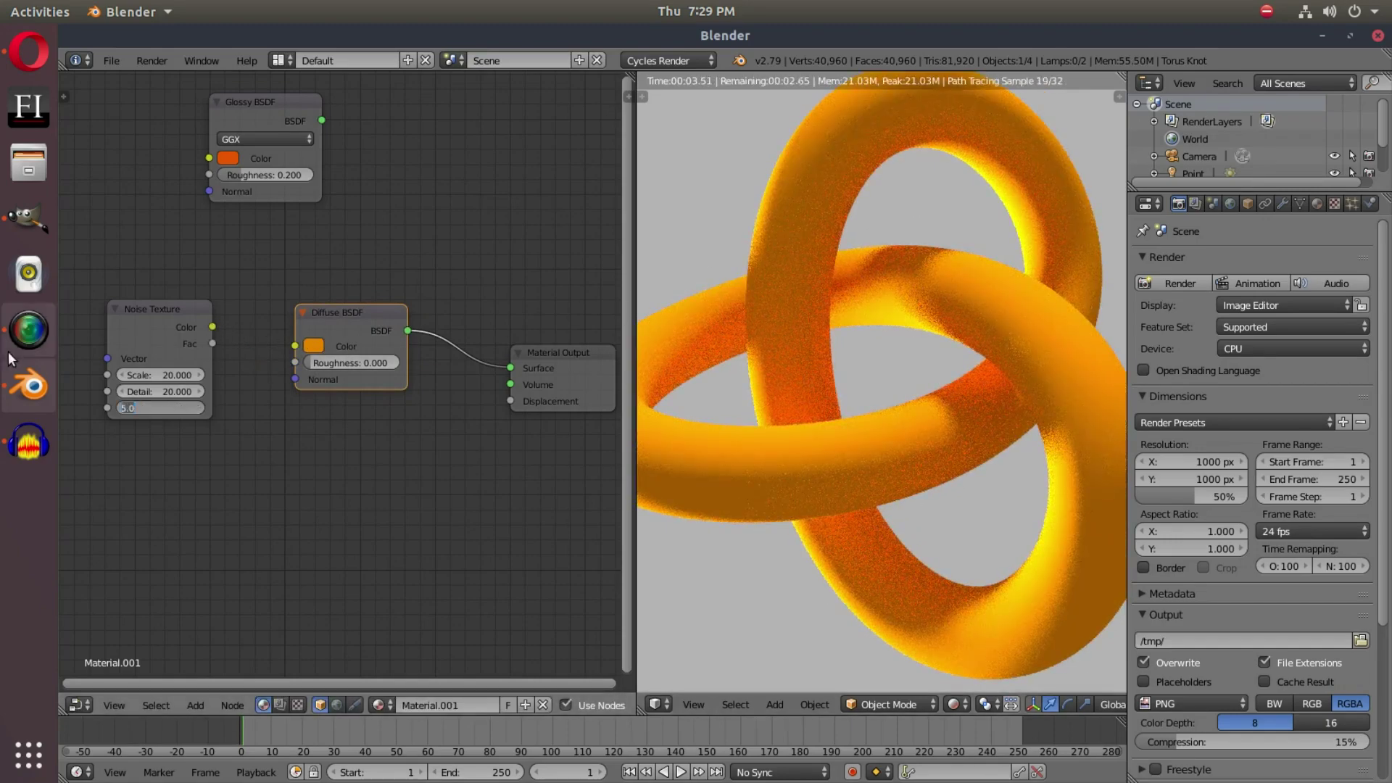
text(0)
key(shift+Tab)
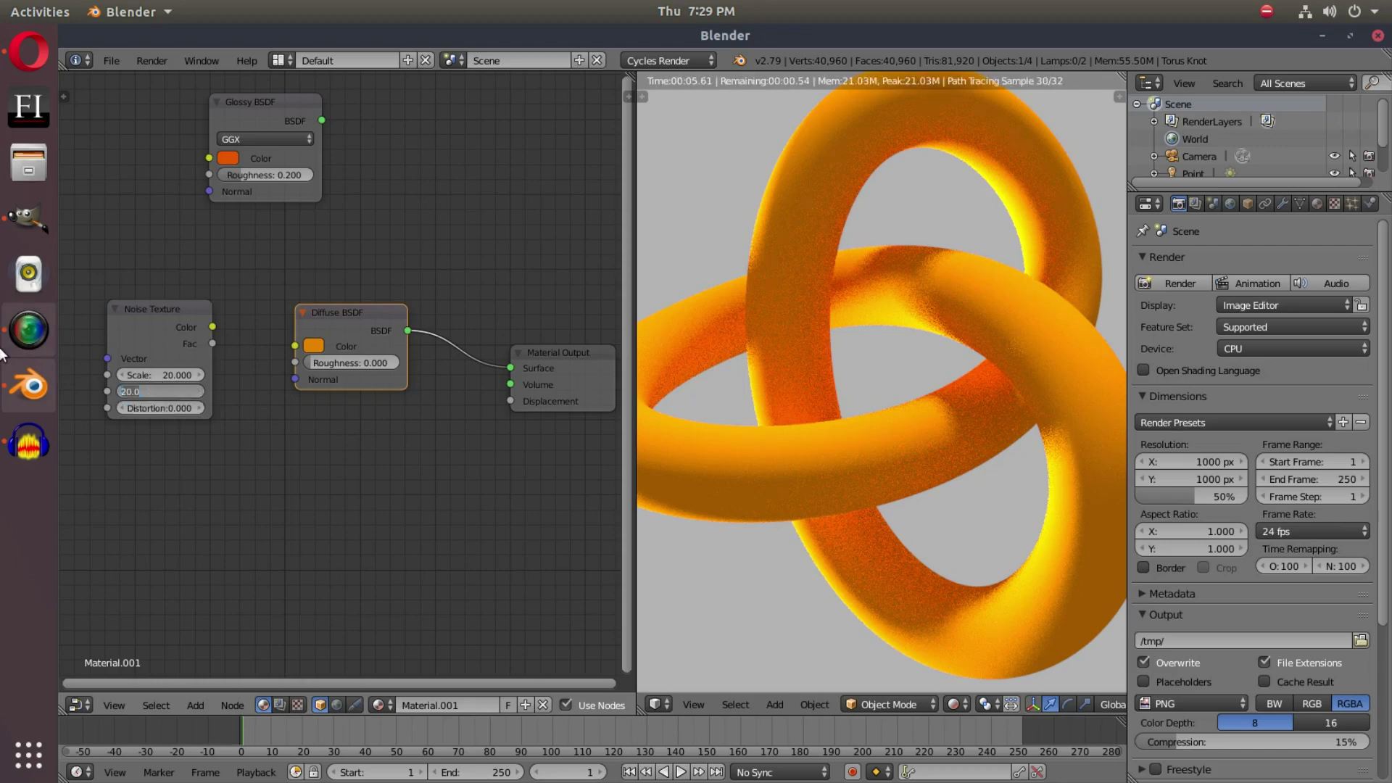
text(5)
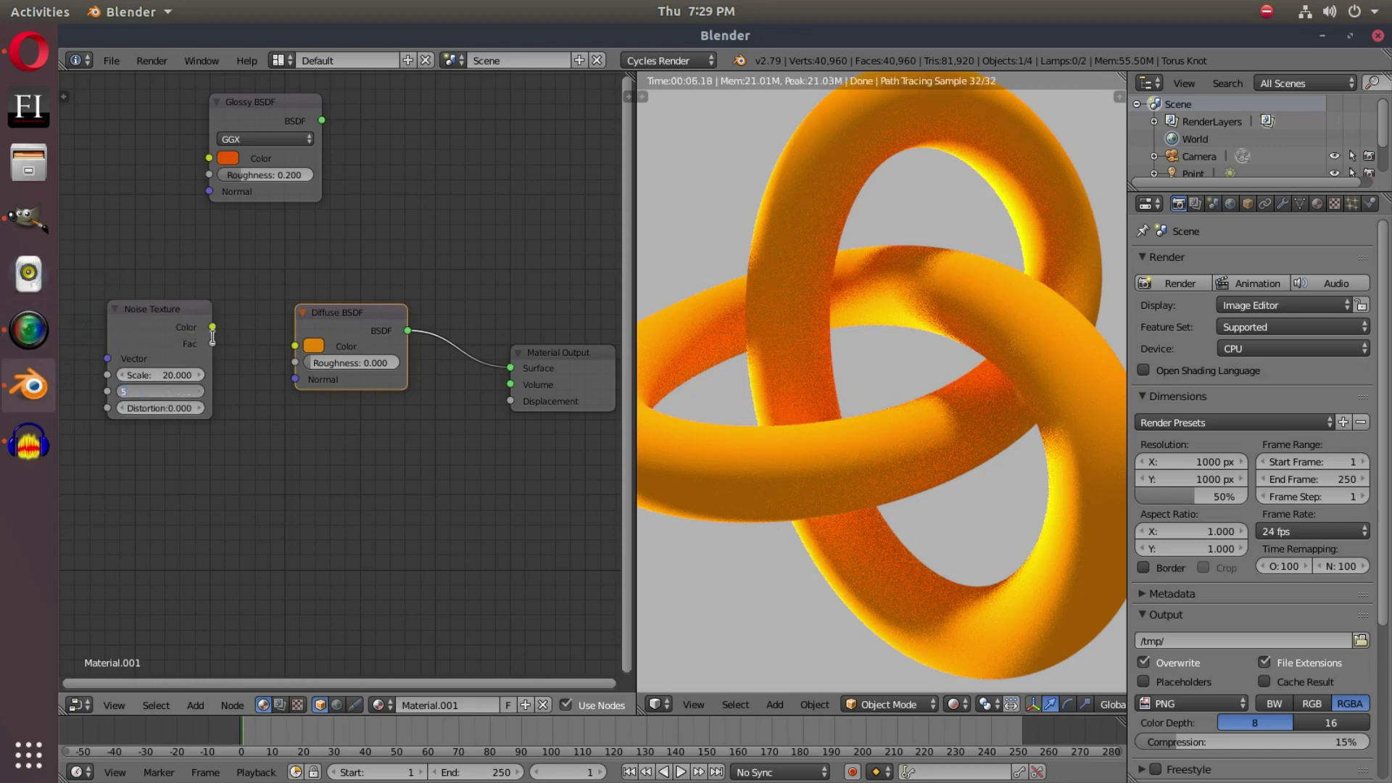
key(Return)
Connect the noise Color to Material Output Displacement and try Scale 1, then 5
drag(187, 311, 511, 401)
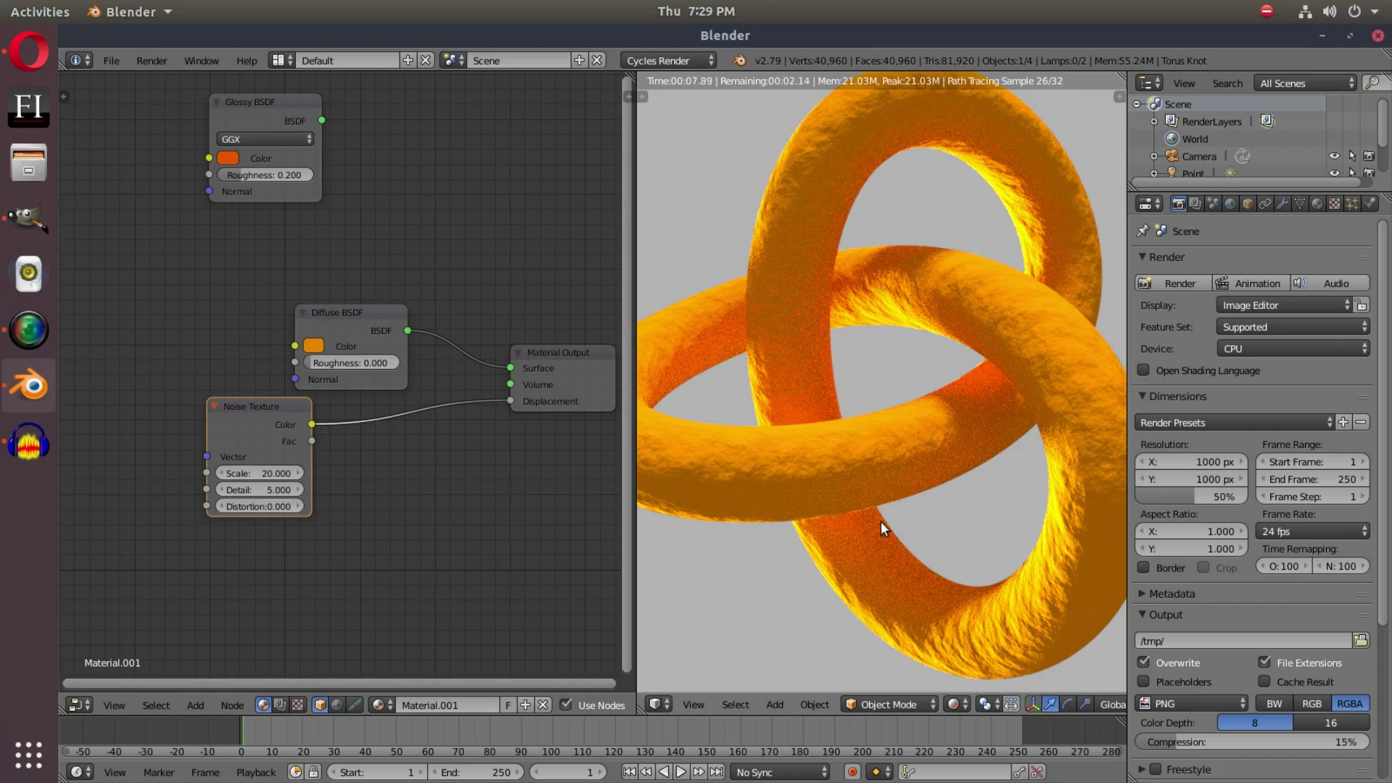
mouse_move(846, 493)
middle_down()
mouse_move(968, 490)
mouse_move(848, 470)
middle_up()
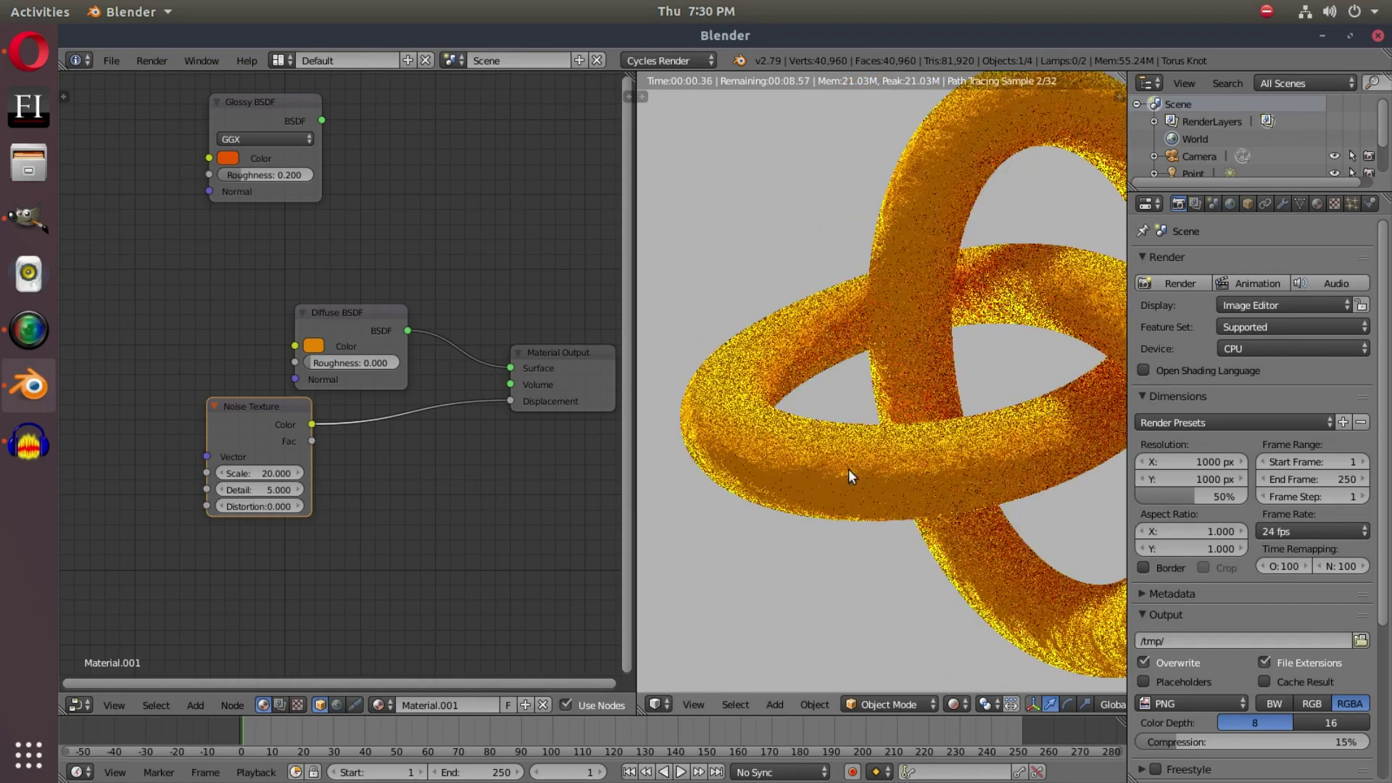
click(258, 473)
text(1)
key(Return)
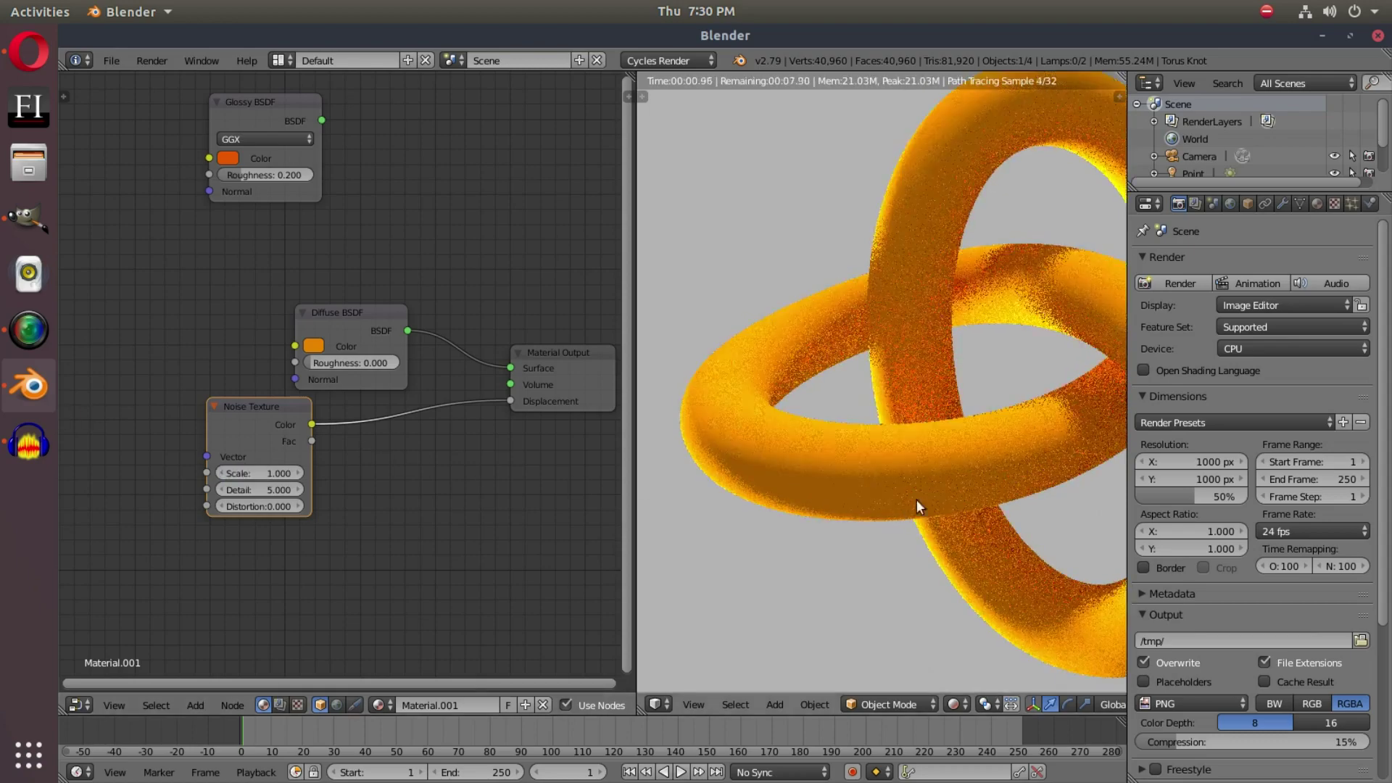
middle_drag(917, 500, 638, 490)
click(275, 472)
text(5)
key(Return)
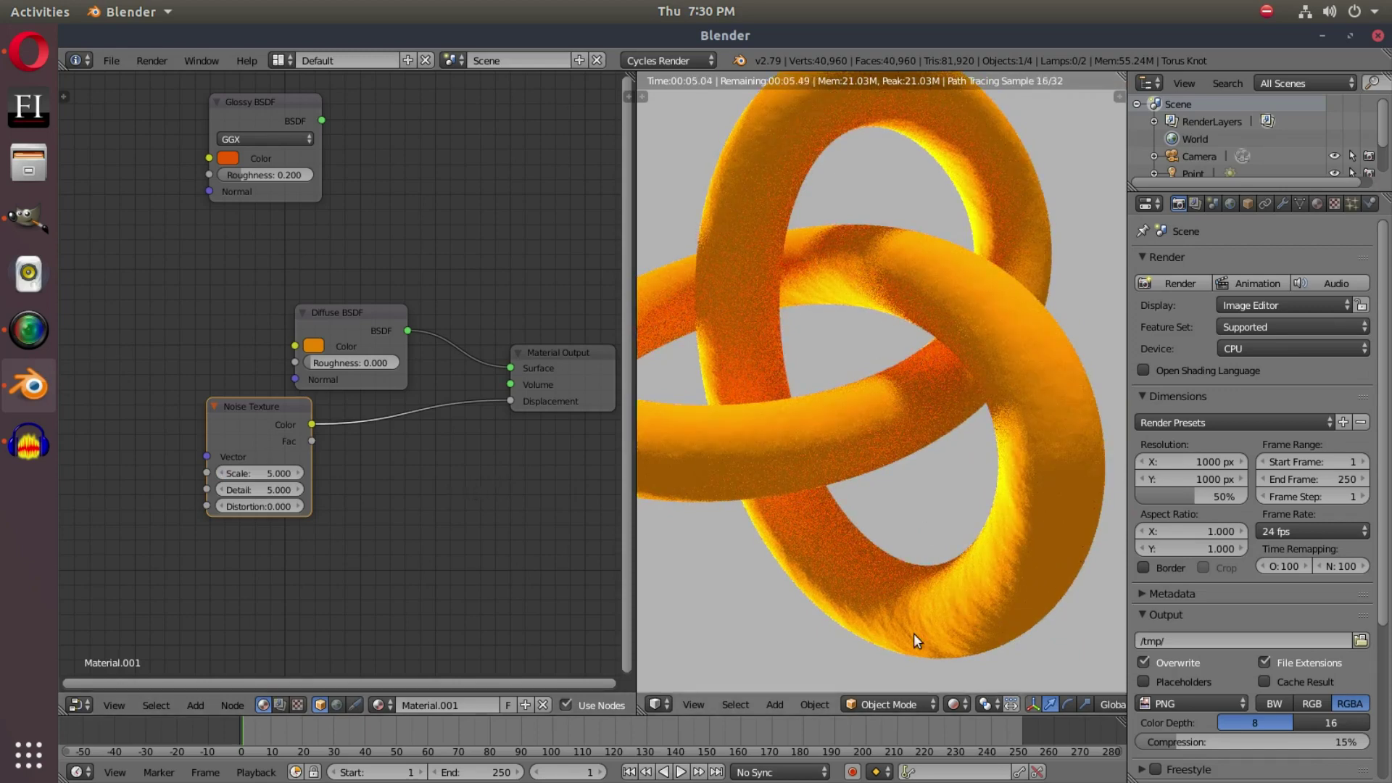
click(258, 473)
Set noise Scale to 50, try Detail 1, then settle on Detail 40
text(50)
key(Return)
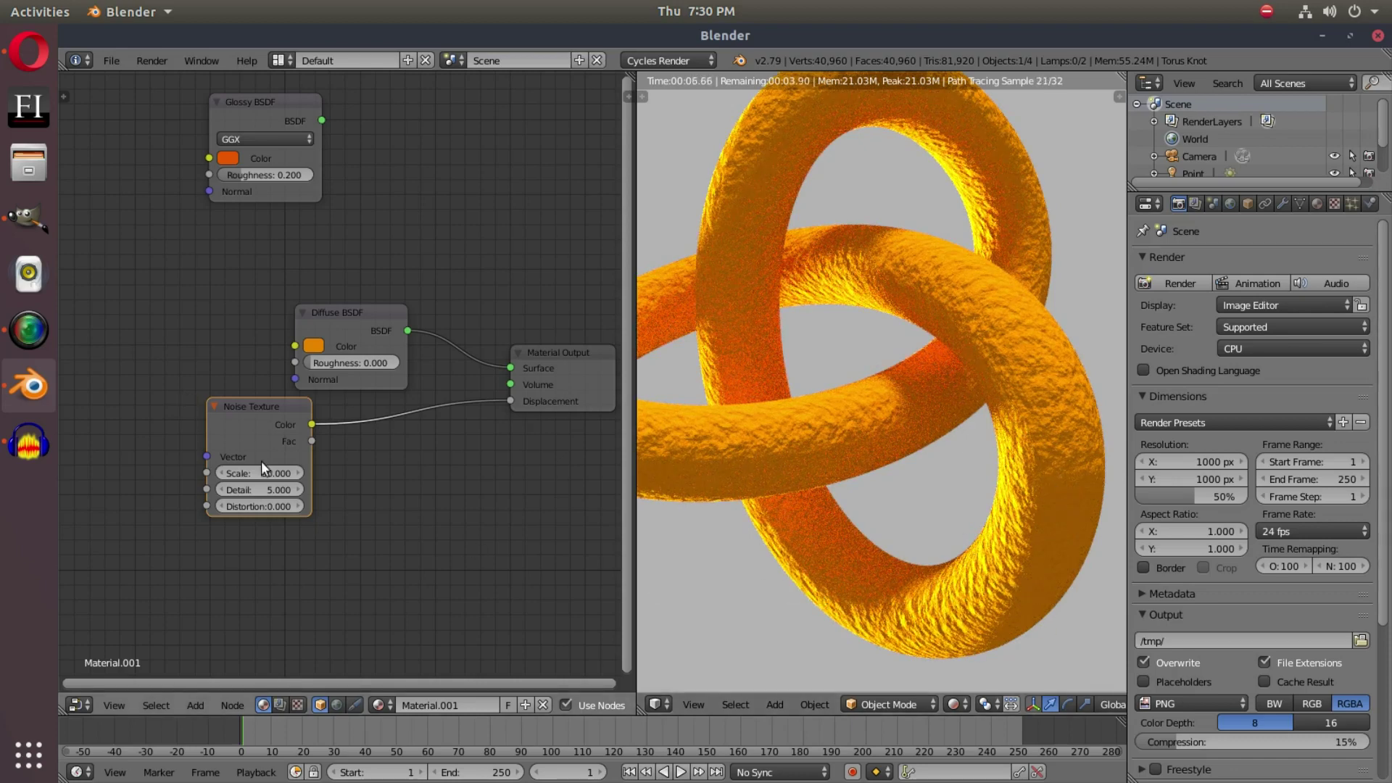
text(1)
key(Return)
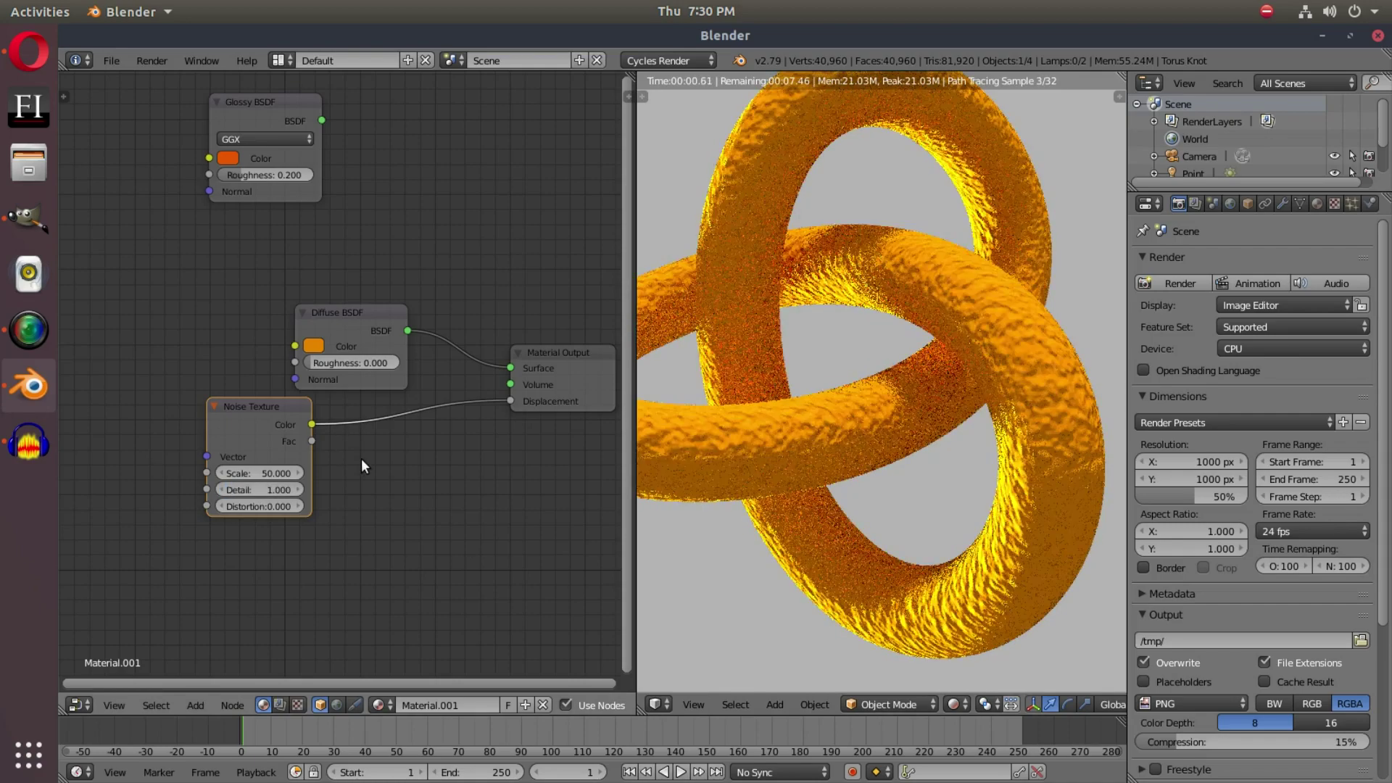
ctrl+scroll(265, 486, down, 1)
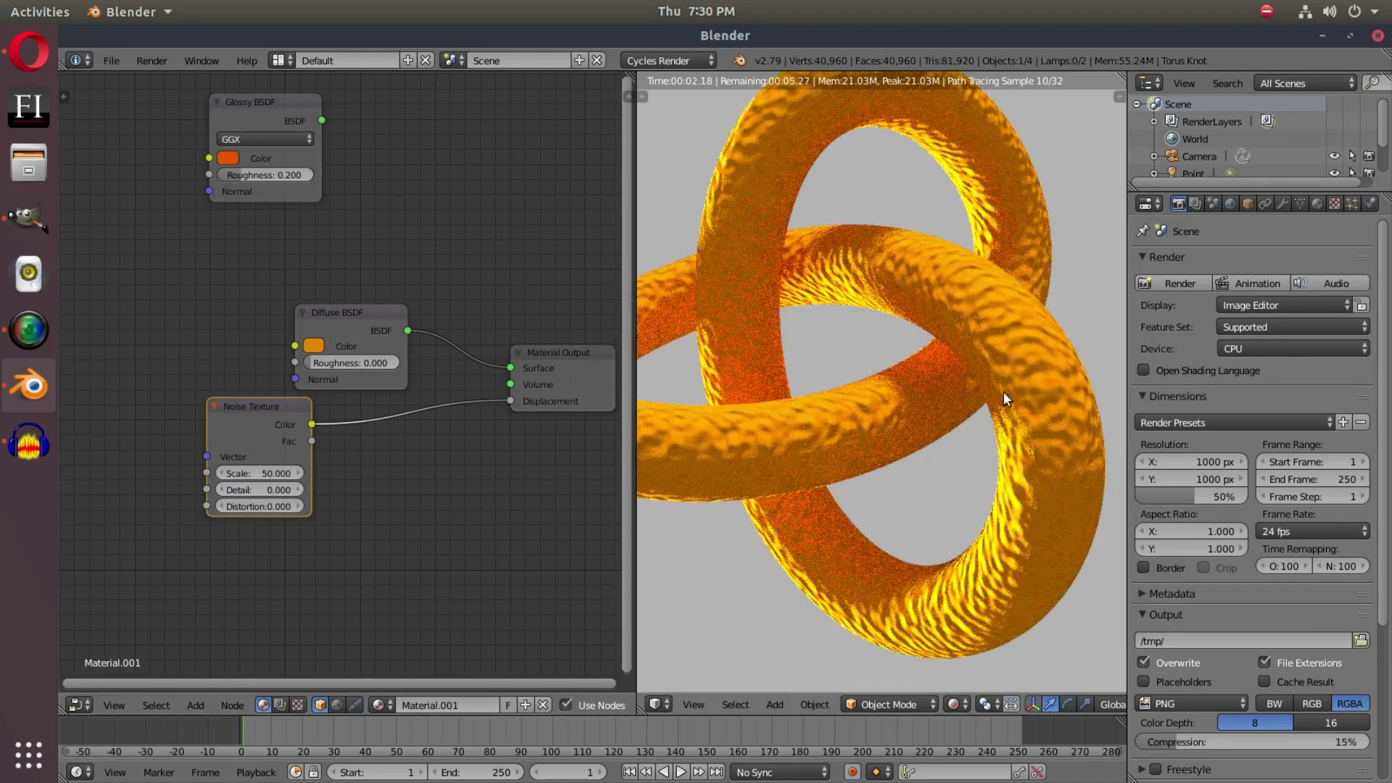
click(222, 489)
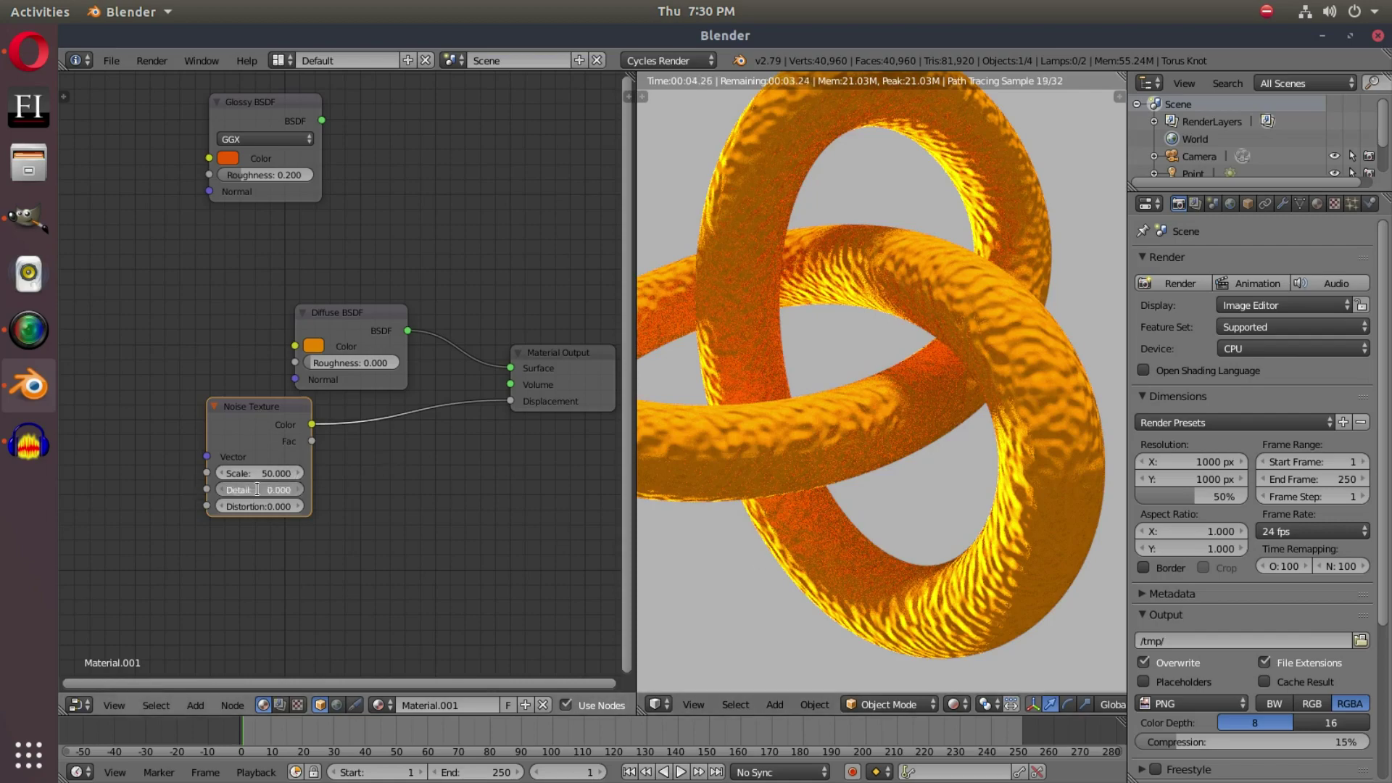
text(40)
key(Return)
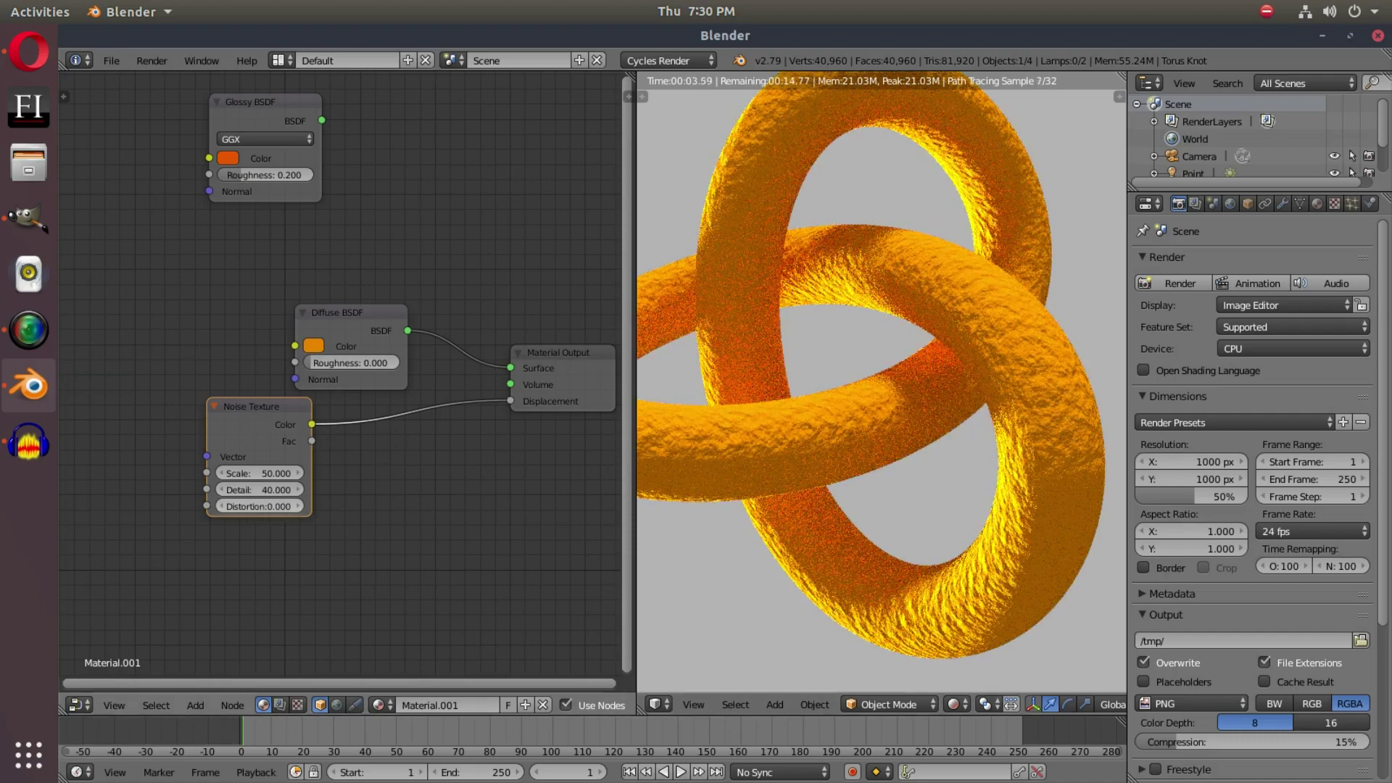
click(259, 506)
Set the Noise Texture to Distortion 5, Detail 5 and Scale 10
text(5)
key(Return)
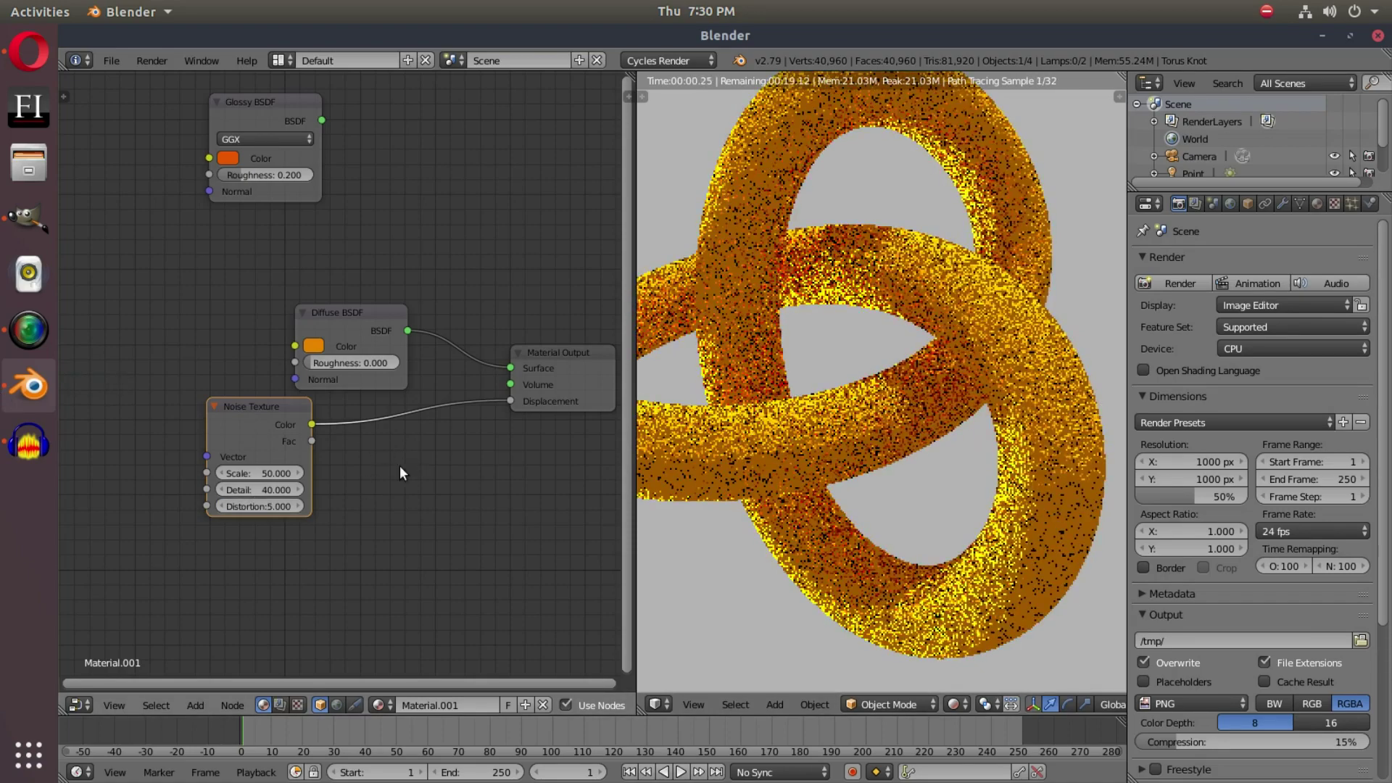
click(258, 489)
text(5)
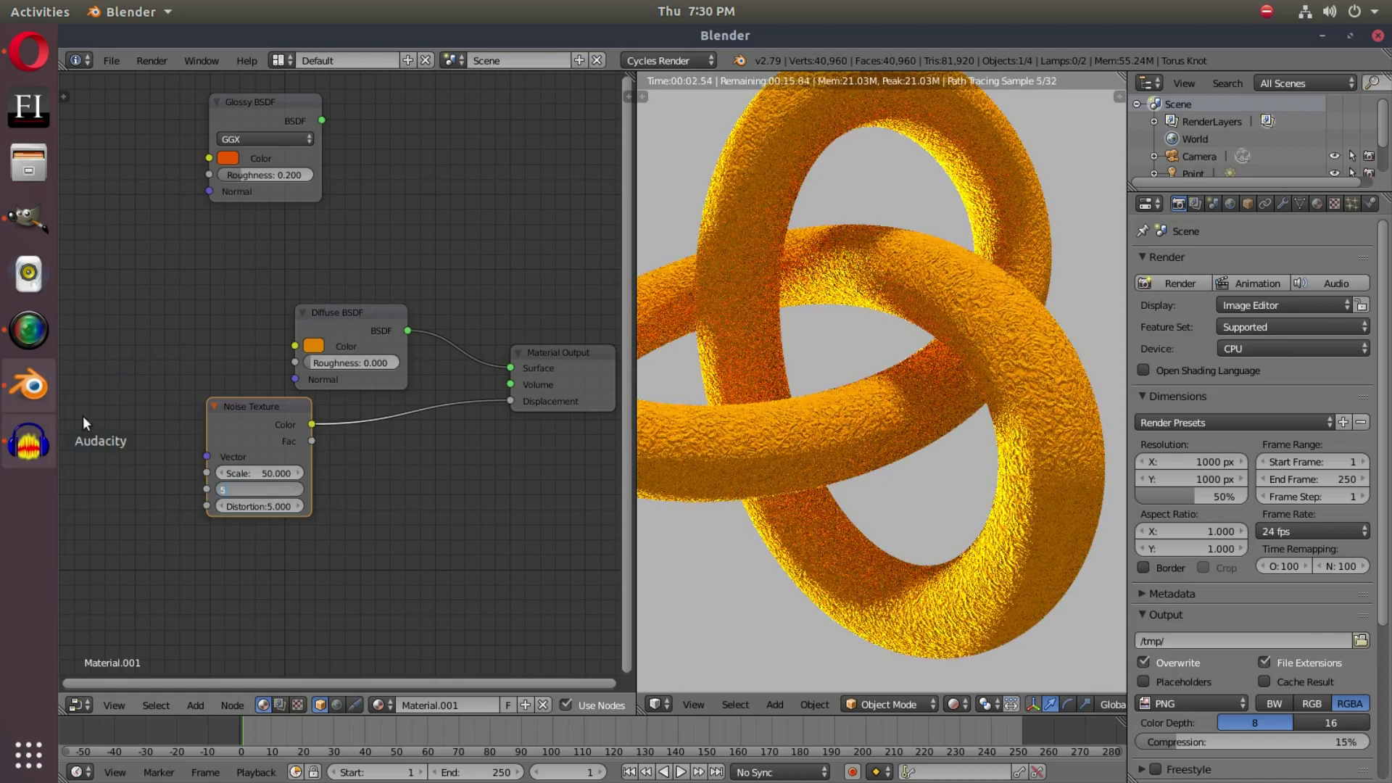
key(shift+Tab)
text(1)
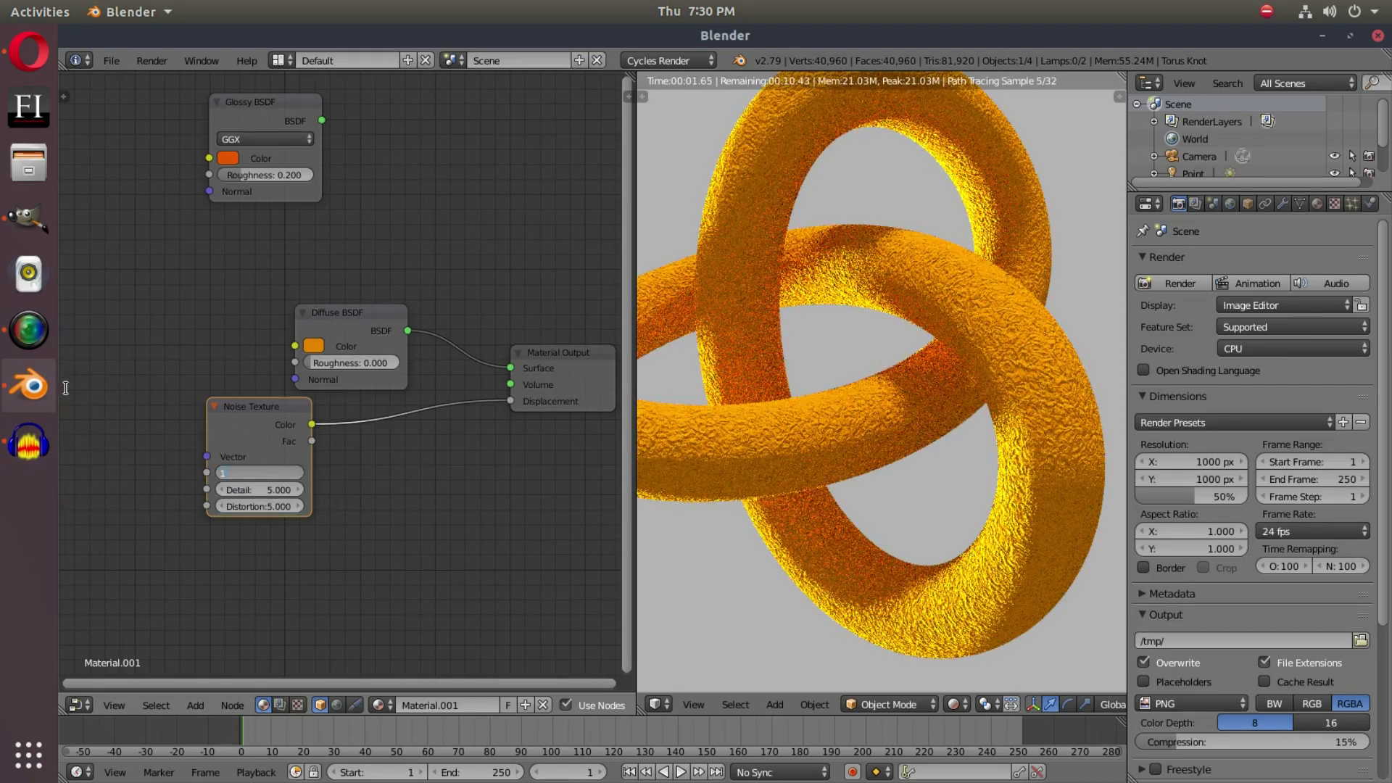
text(0)
key(Return)
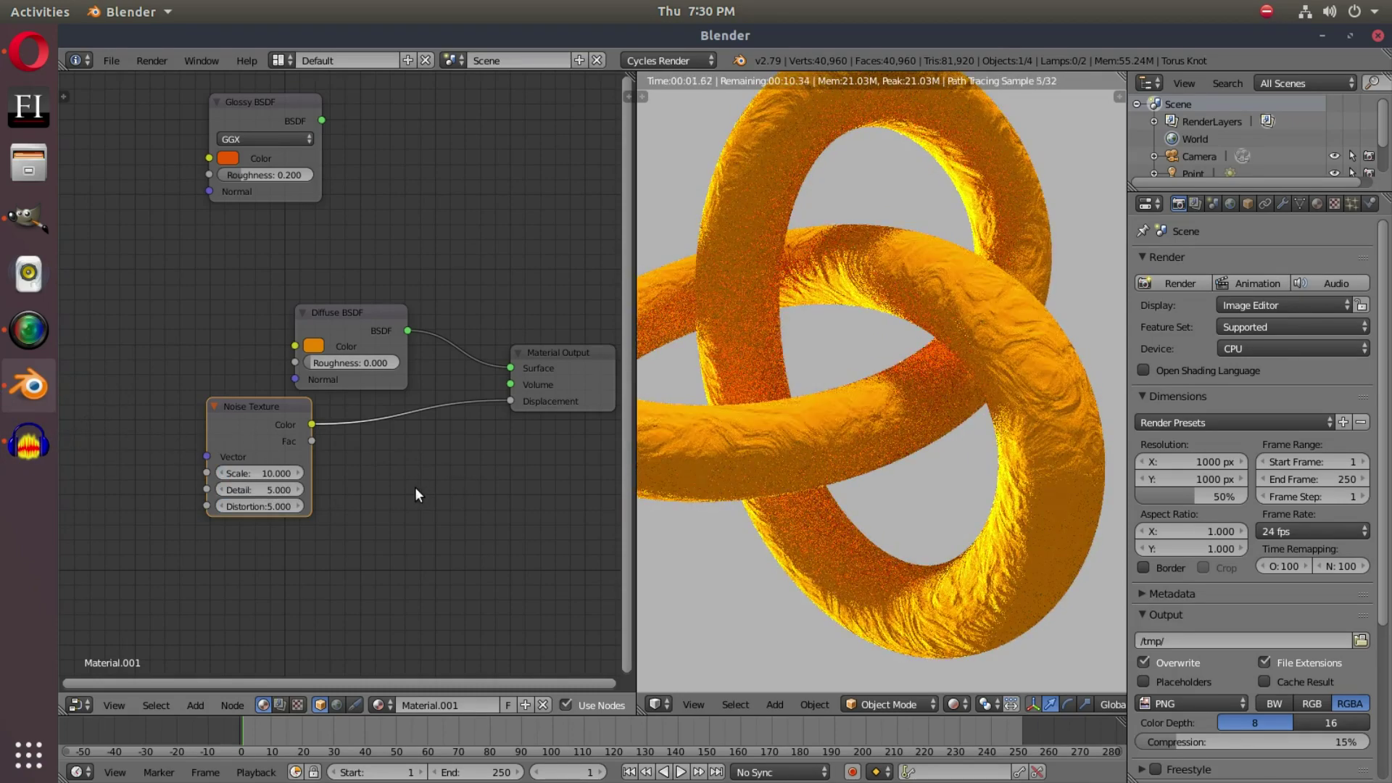
Tidy the Noise and Diffuse nodes and change the Diffuse colour to red-orange
scroll(393, 471, down, 2)
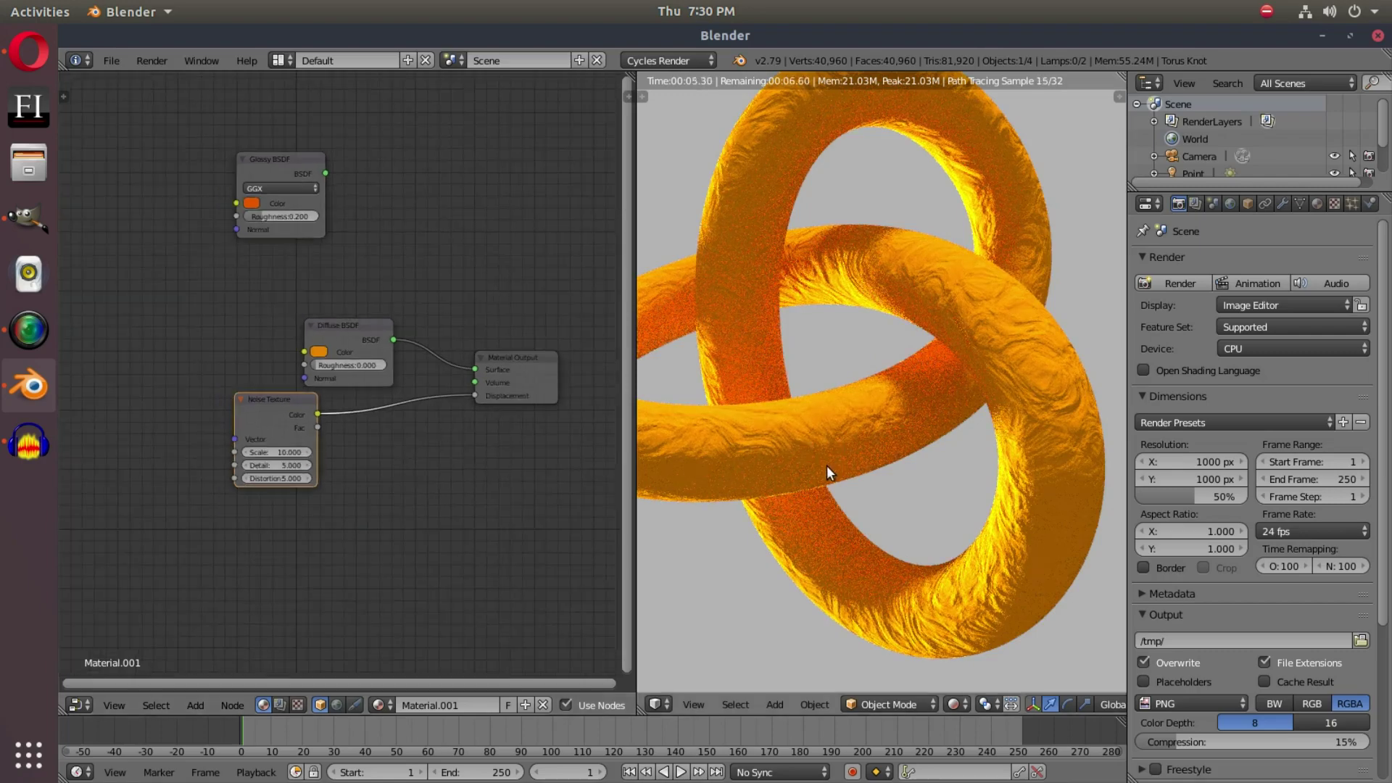
scroll(825, 467, down, 2)
middle_drag(825, 467, 886, 472)
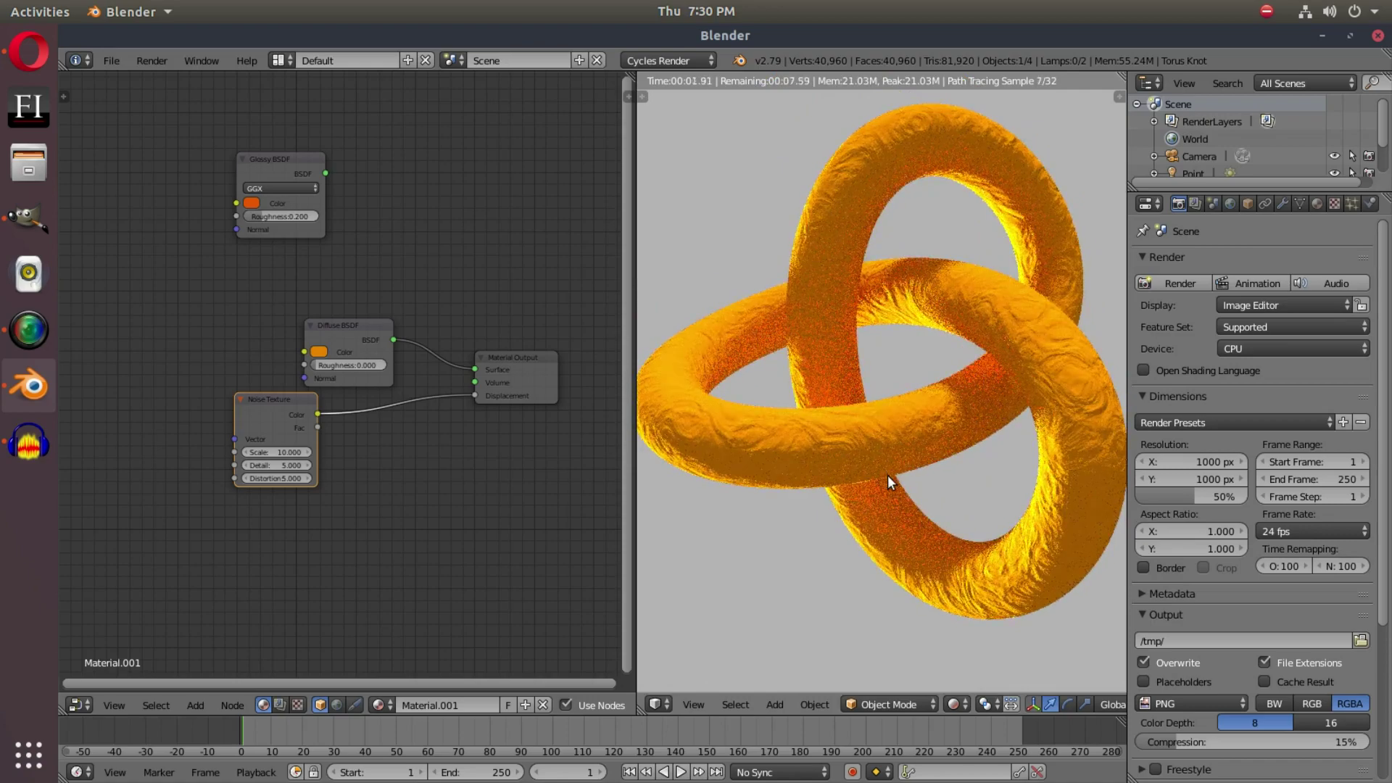
drag(291, 397, 364, 416)
drag(353, 338, 337, 321)
drag(353, 407, 336, 396)
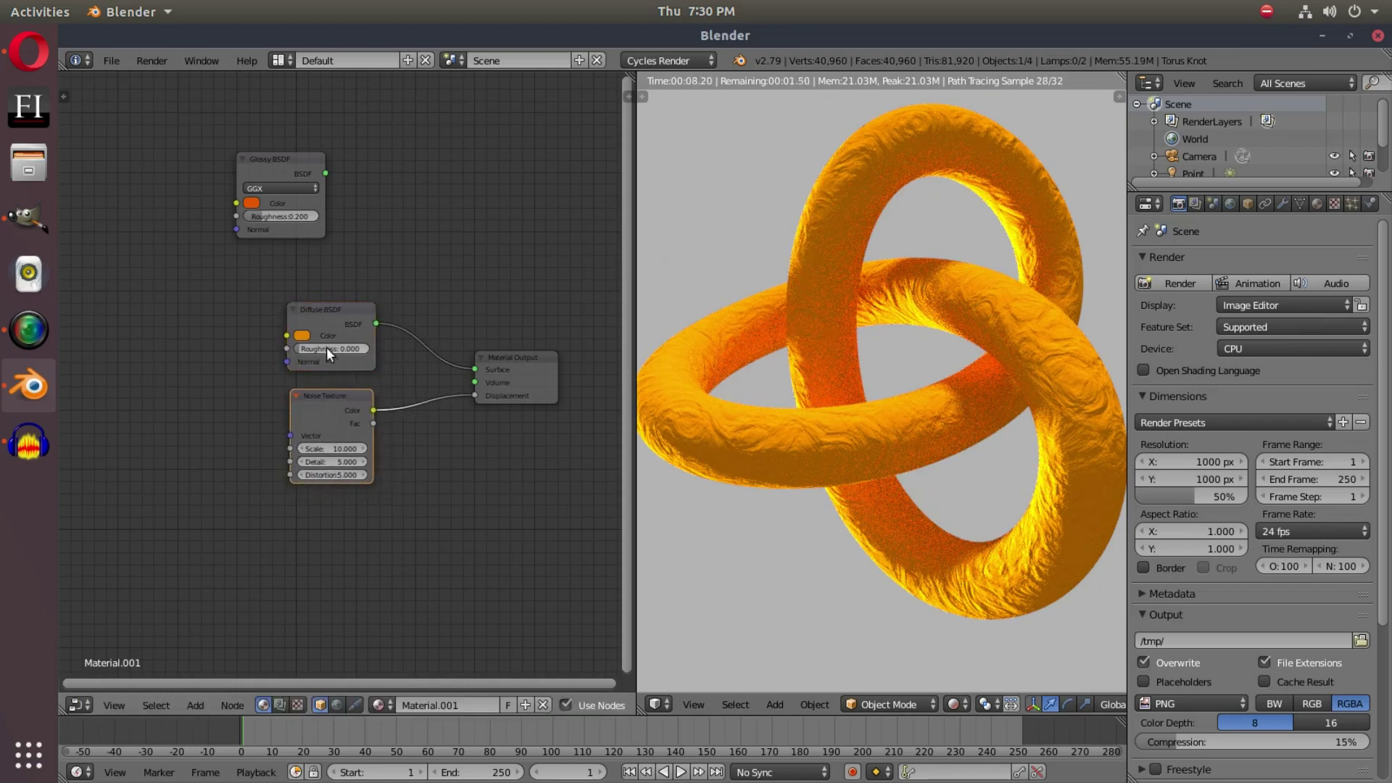
click(300, 336)
click(319, 245)
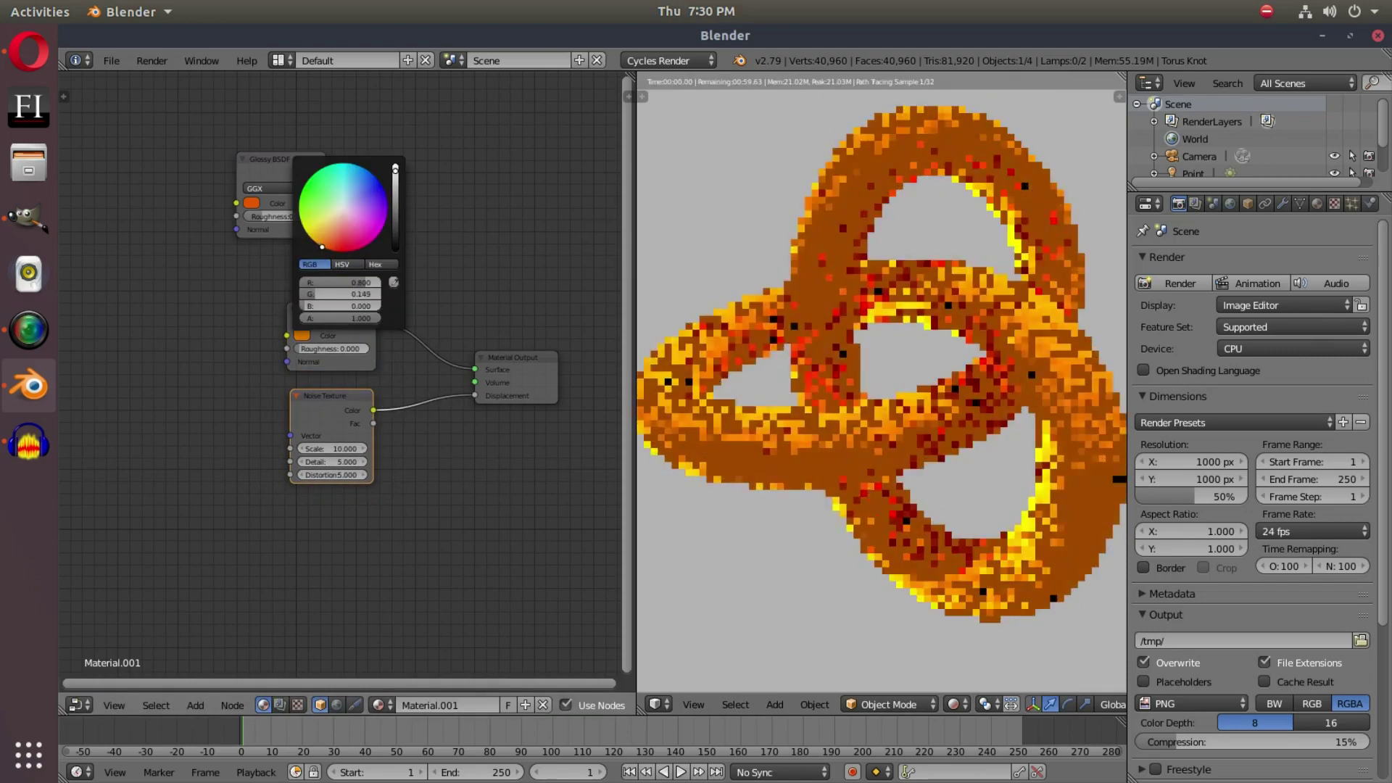